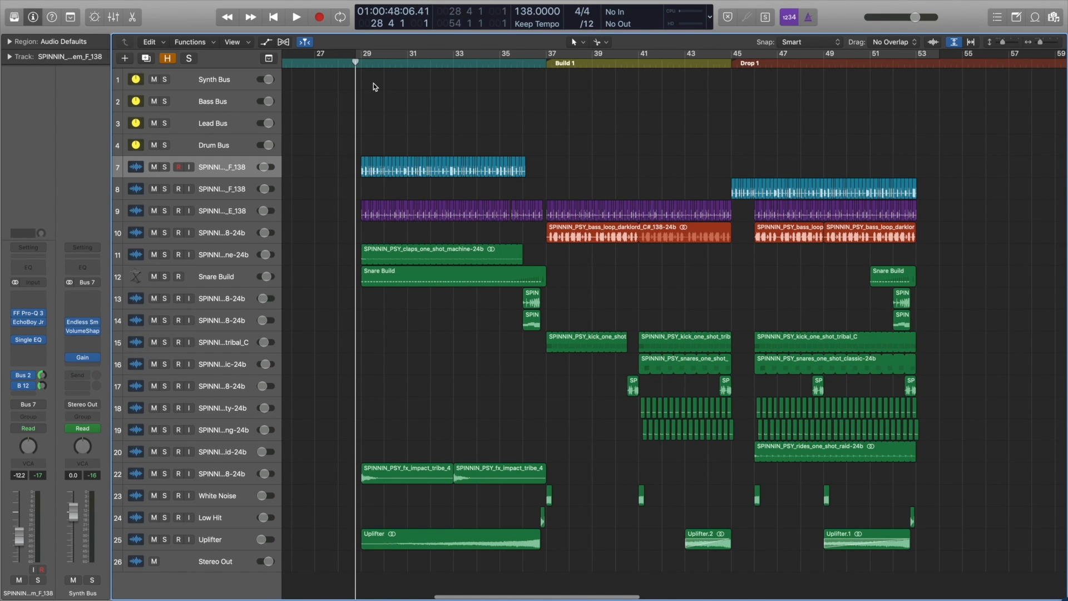
Play the arrangement, and step the playhead from bar 37 along the sixteenth-note grid to 37 1 4
key(space)
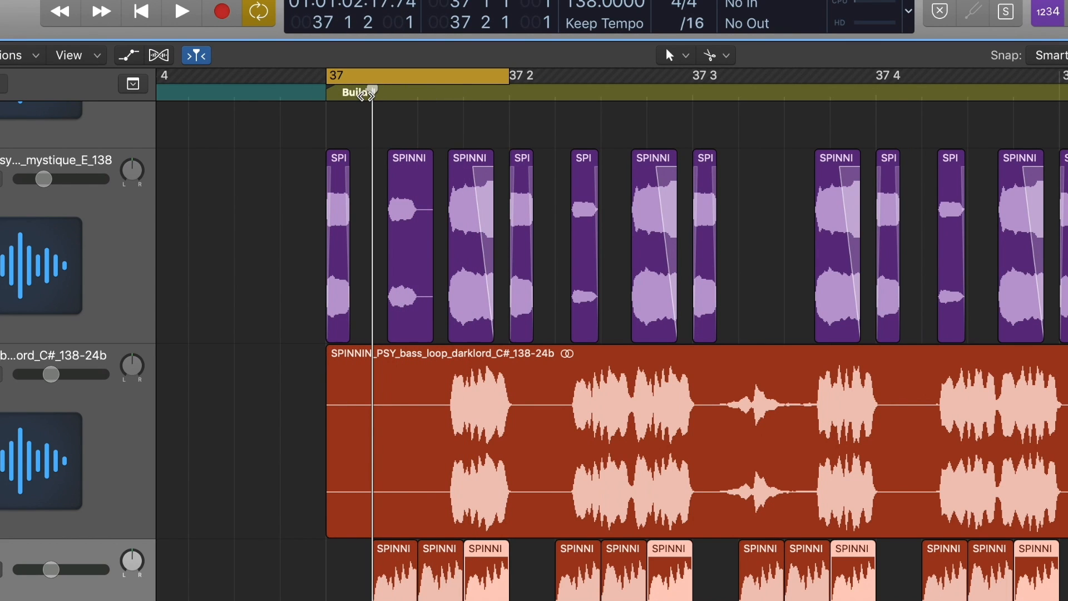
click(326, 94)
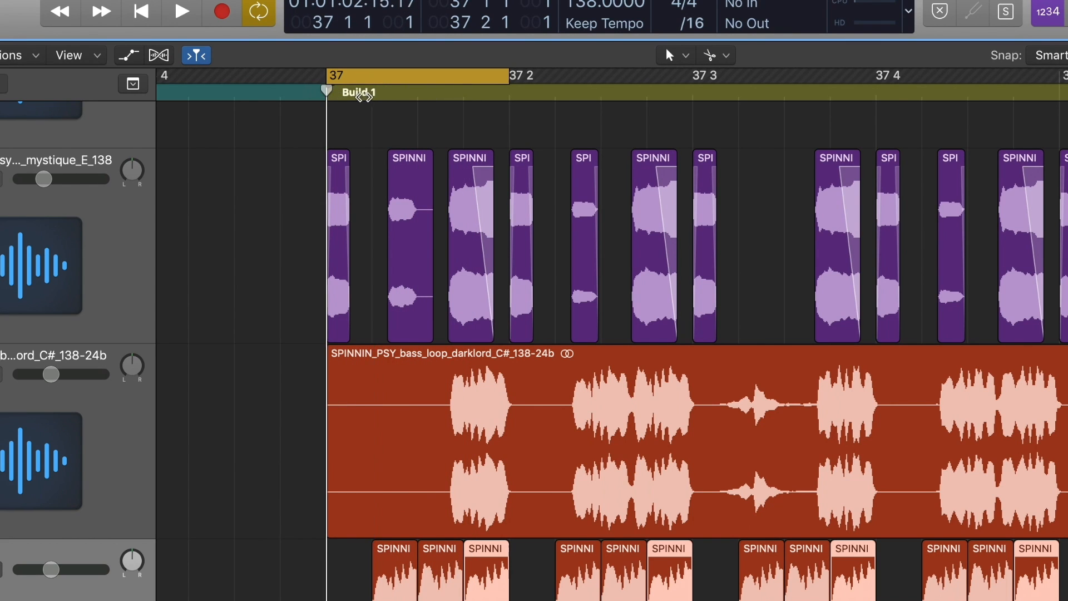
drag(369, 97, 465, 95)
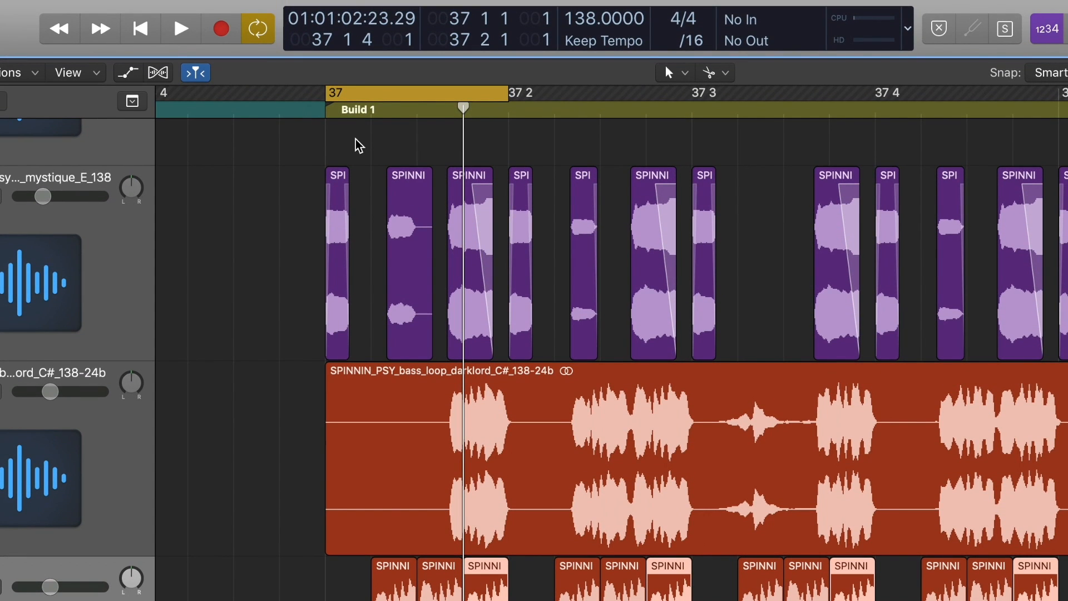
Set the grid division to /12 and step the playhead from bar 37 to the triplet position 37 1 3
click(675, 49)
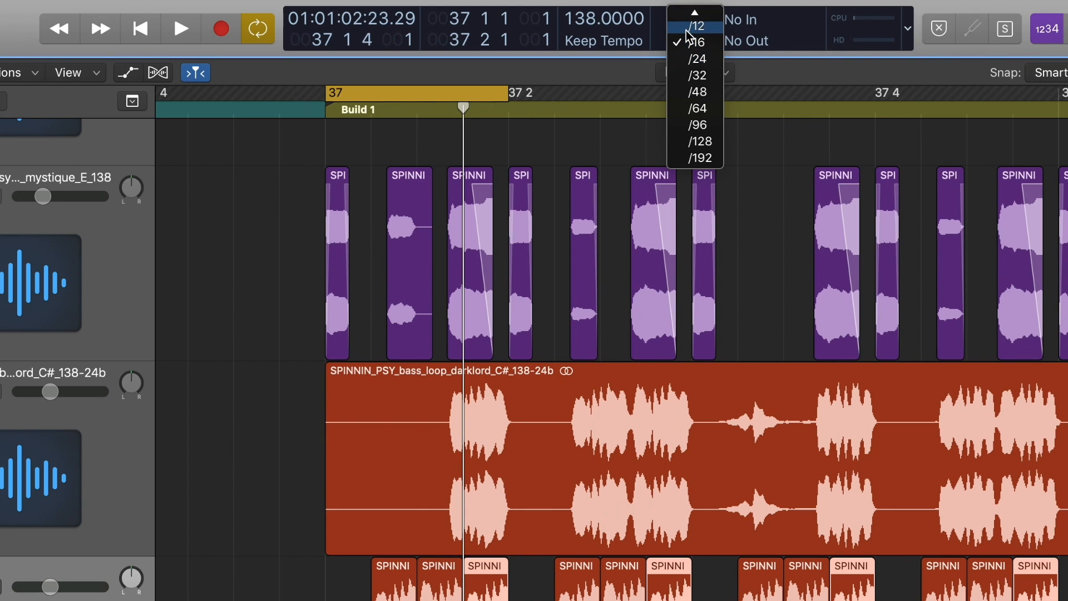
click(689, 28)
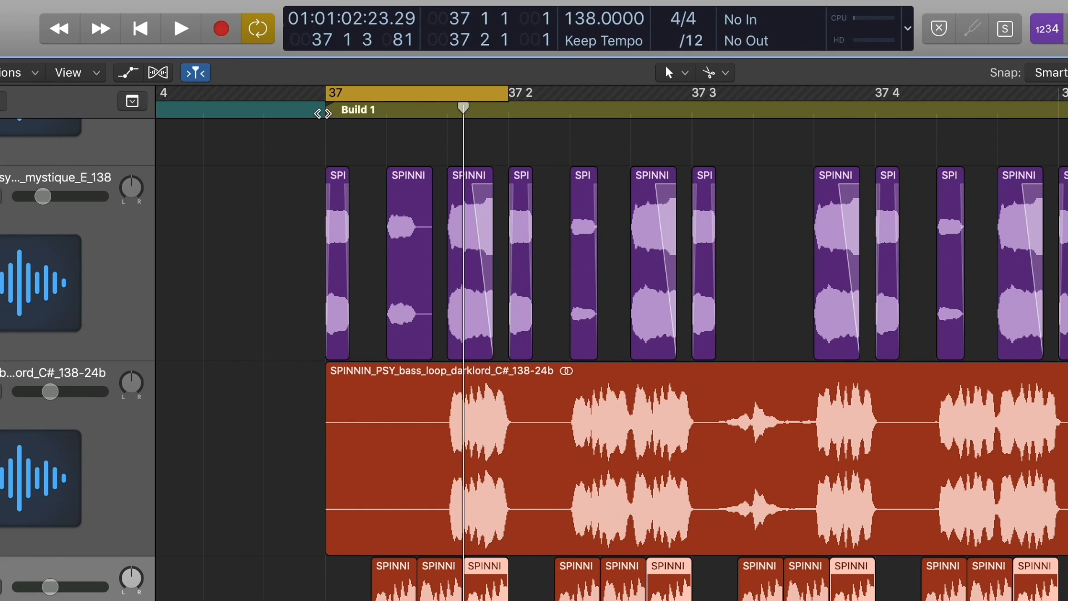
click(323, 114)
scroll(323, 113, left, 1)
drag(399, 112, 474, 115)
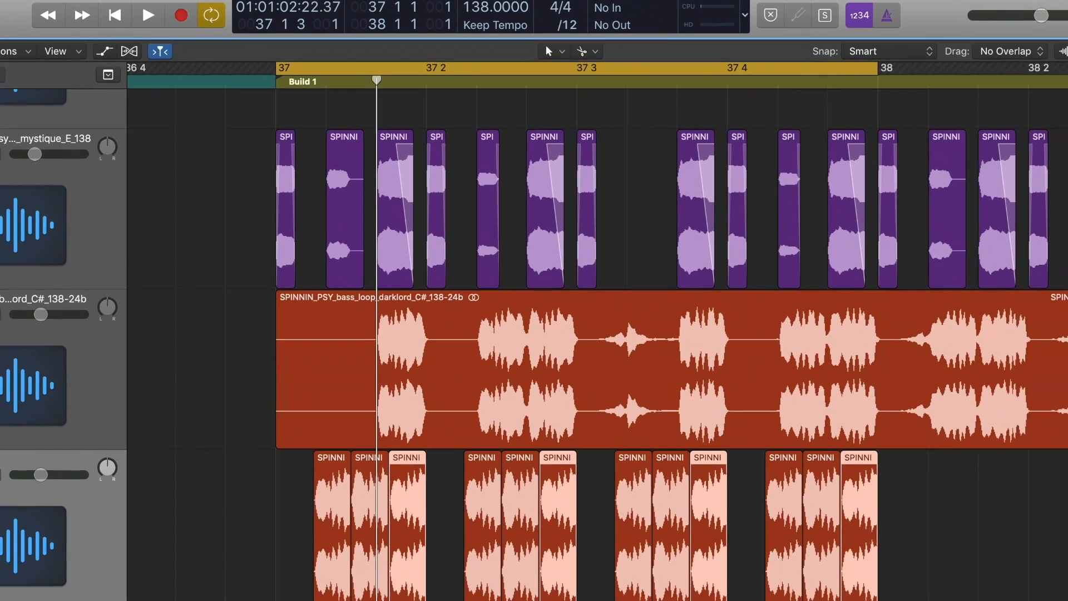
Solo the chopped three-hit bass regions in bar 37 and play them with the grid division set to /16
key(ctrl+s)
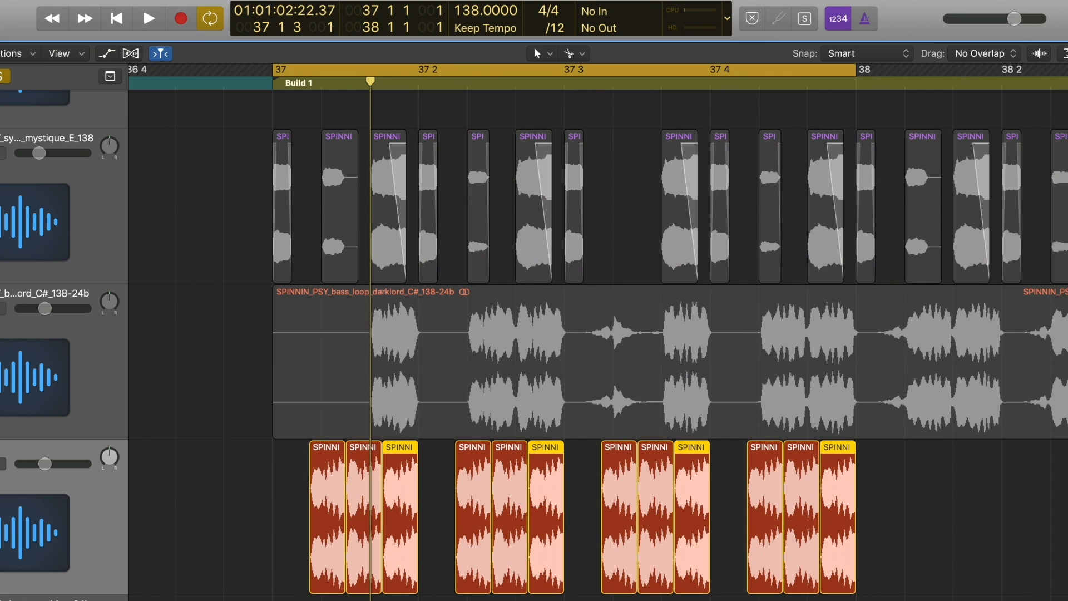
click(555, 27)
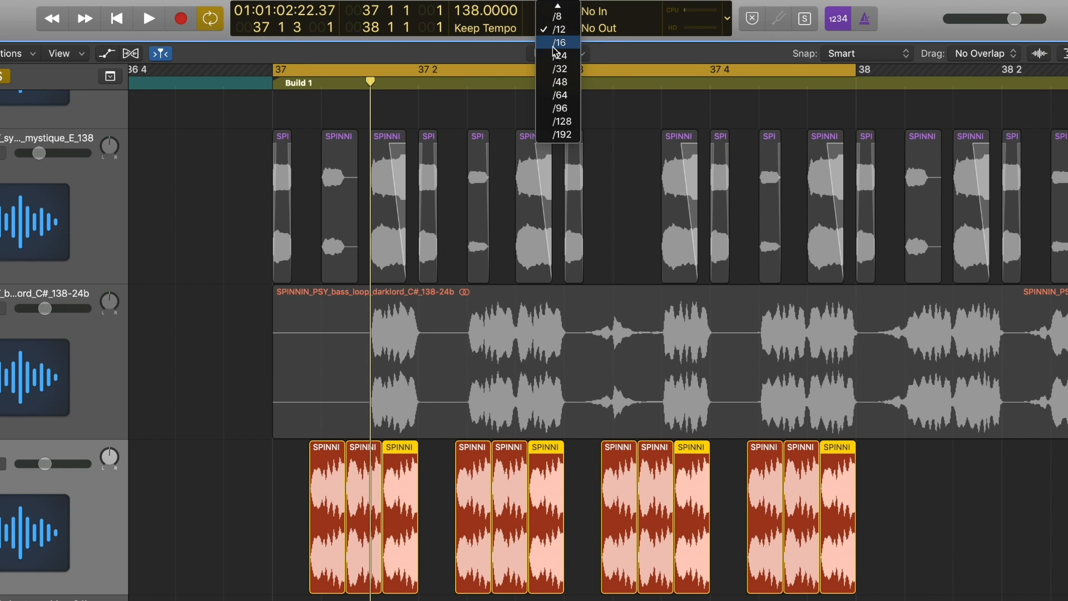
click(554, 44)
key(space)
key(space)
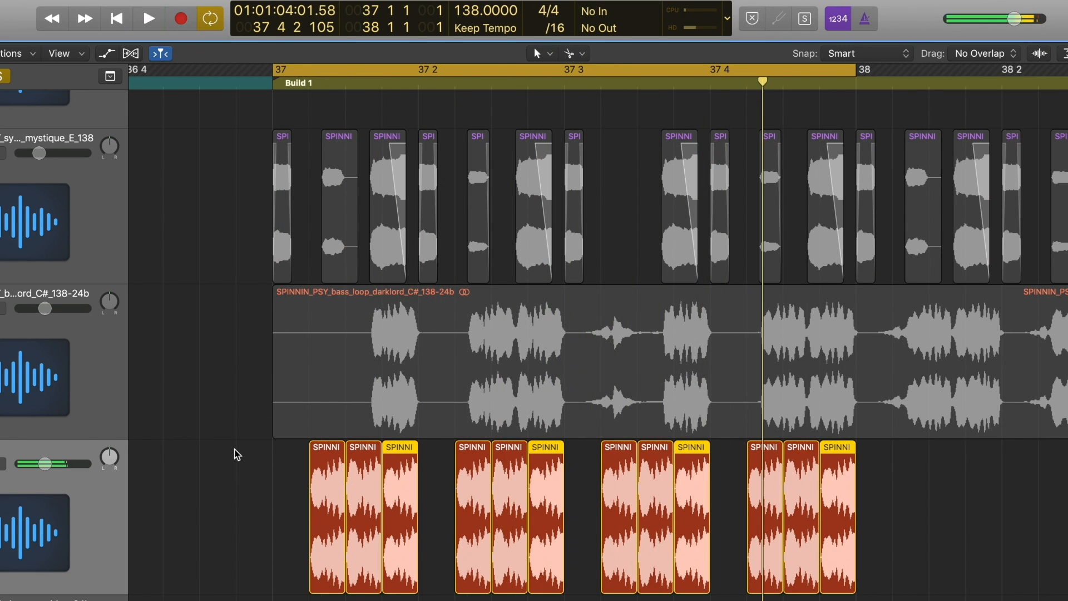
key(ctrl+s)
Set the grid division back to /12 and play the darklord bass loop soloed in bar 37
click(554, 27)
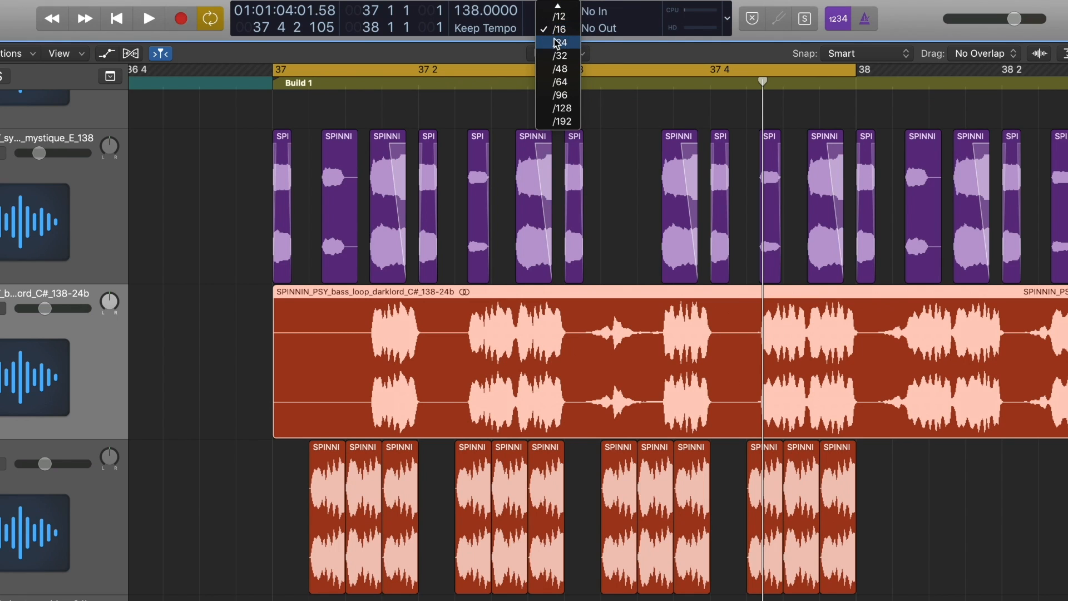
key(Return)
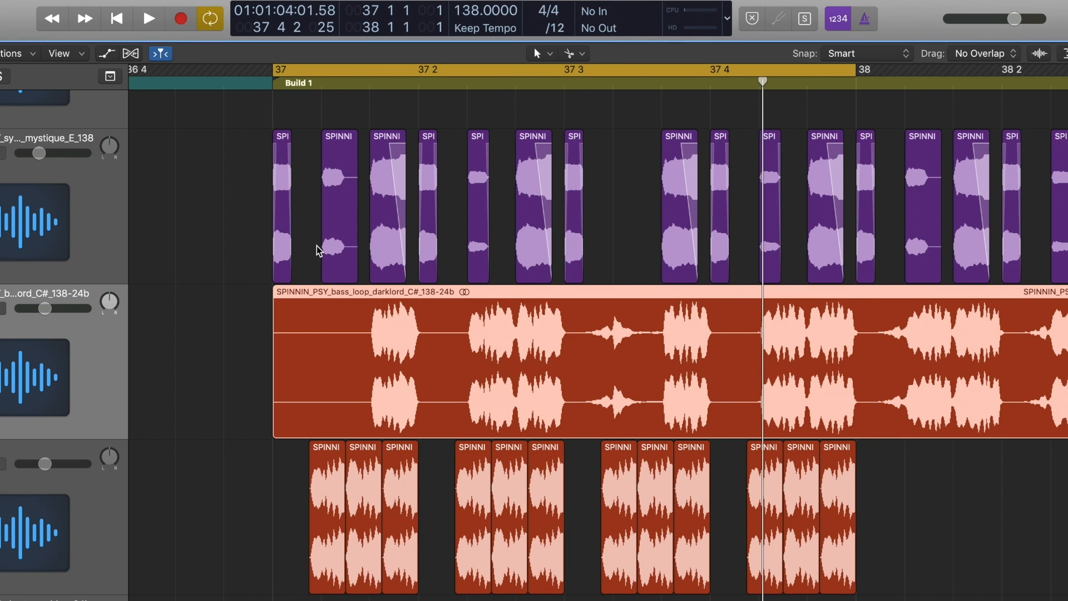
key(ctrl+s)
key(space)
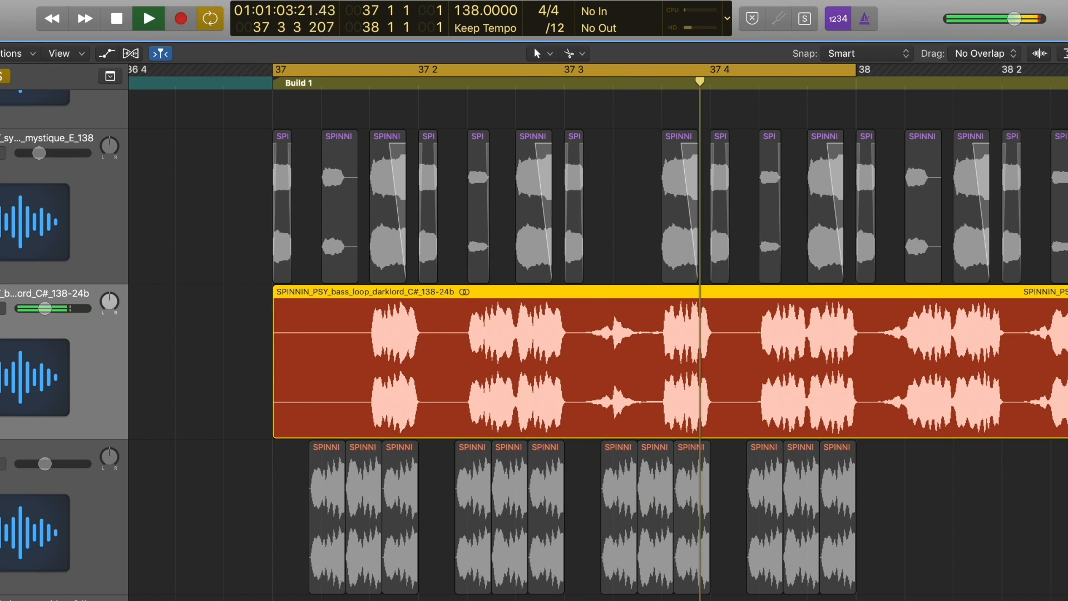
key(space)
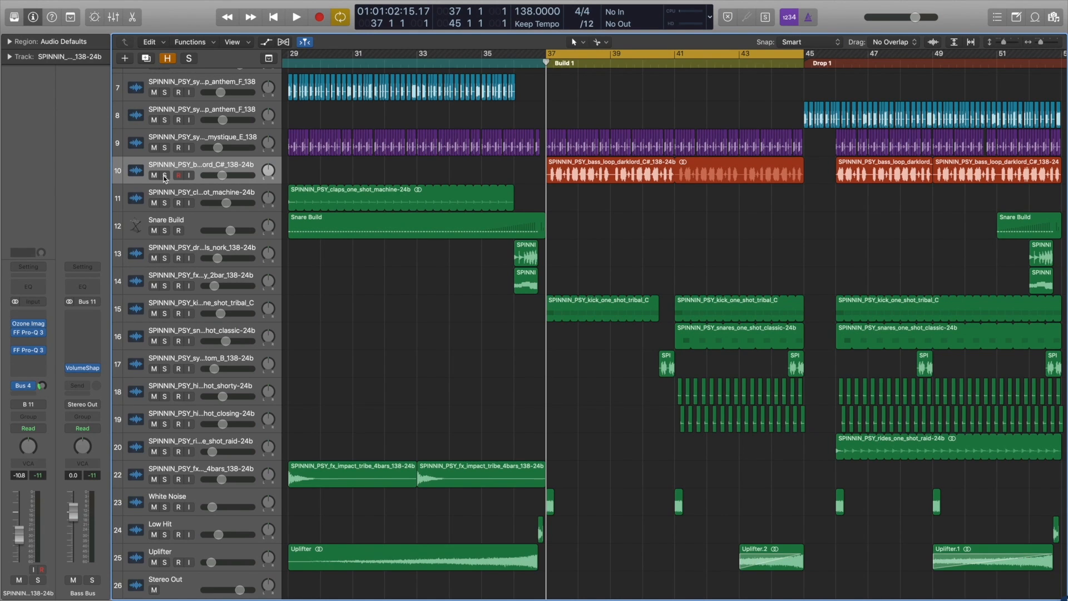
Play the Build 1 section from bar 37 with the darklord bass track soloed
key(space)
click(164, 176)
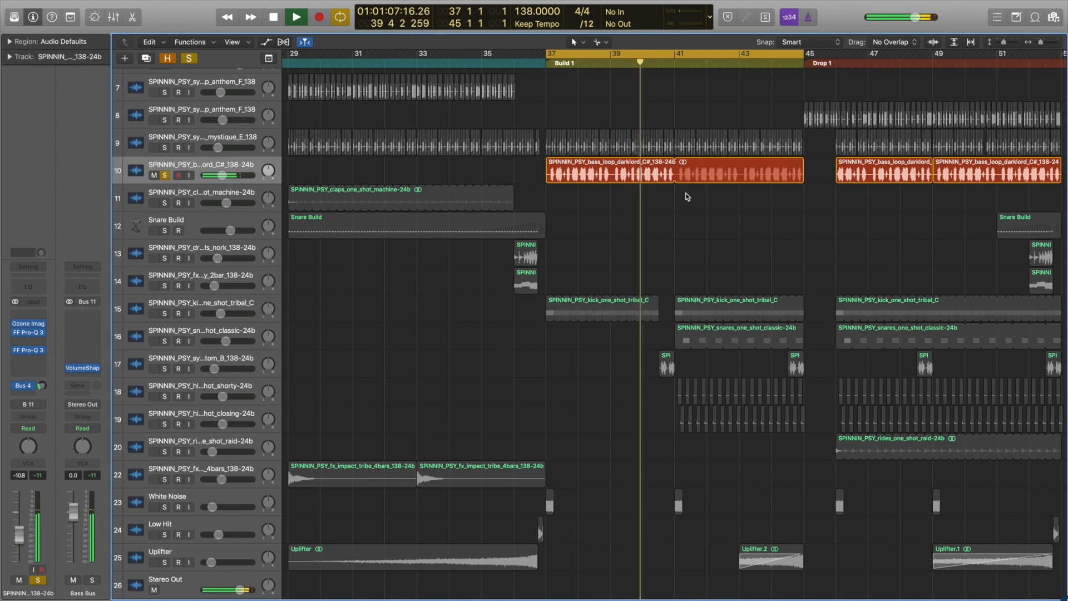
key(space)
Play the uncut mystique synth loop soloed on the Audio 2 track over Build 1
click(167, 146)
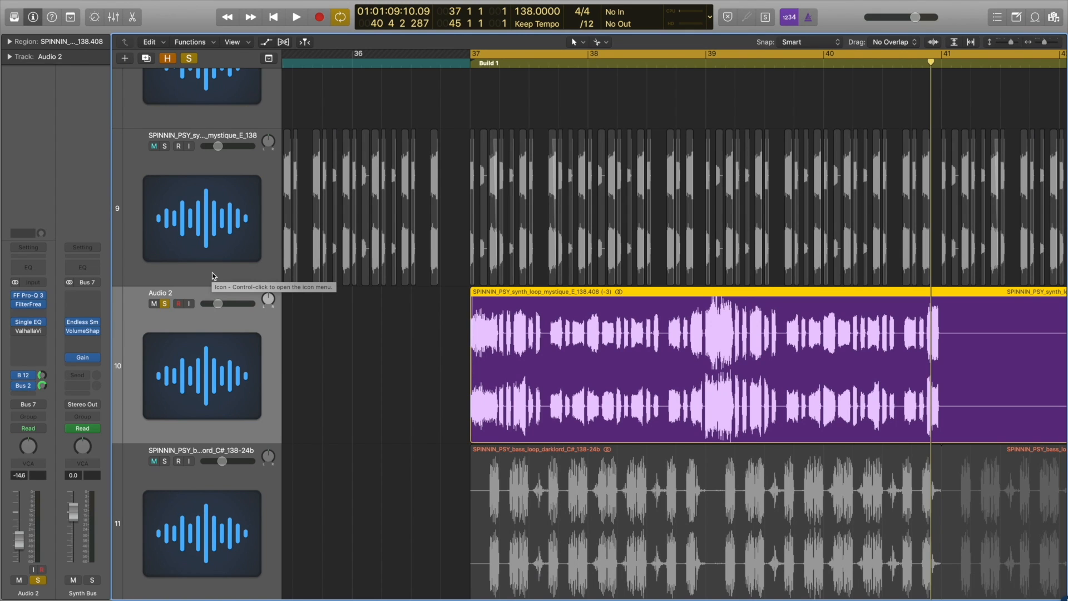
key(space)
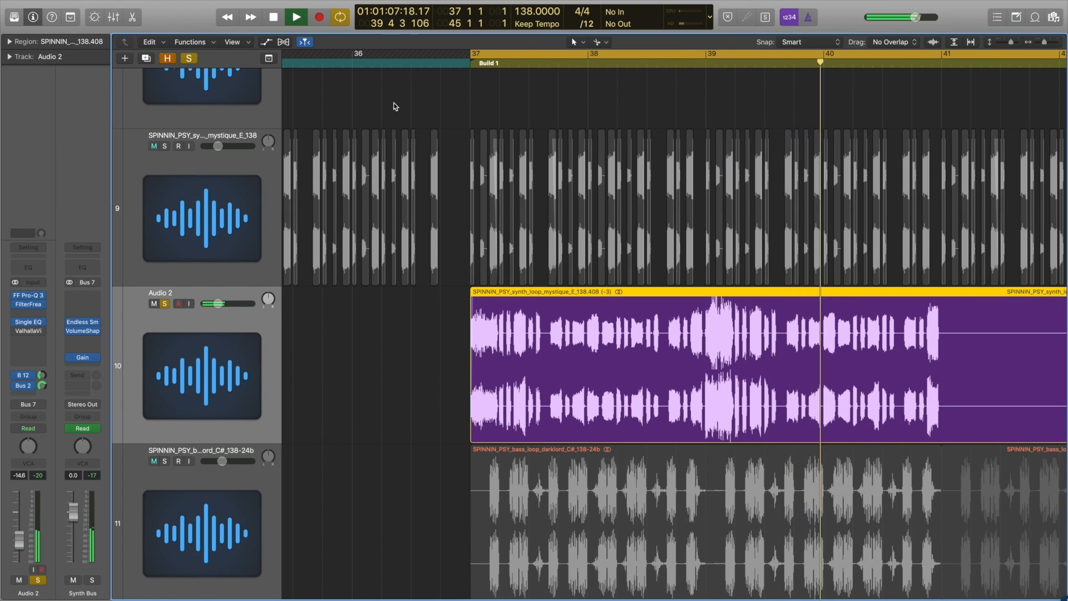
key(space)
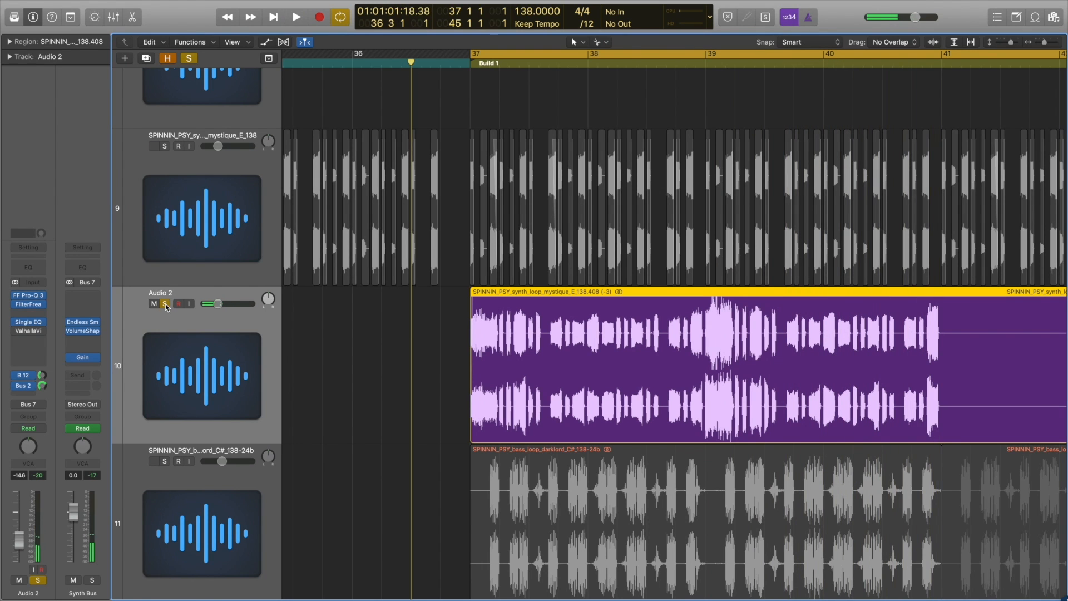
Switch the solo from Audio 2 to the chopped mystique synth track and play it over Build 1
click(165, 304)
click(165, 146)
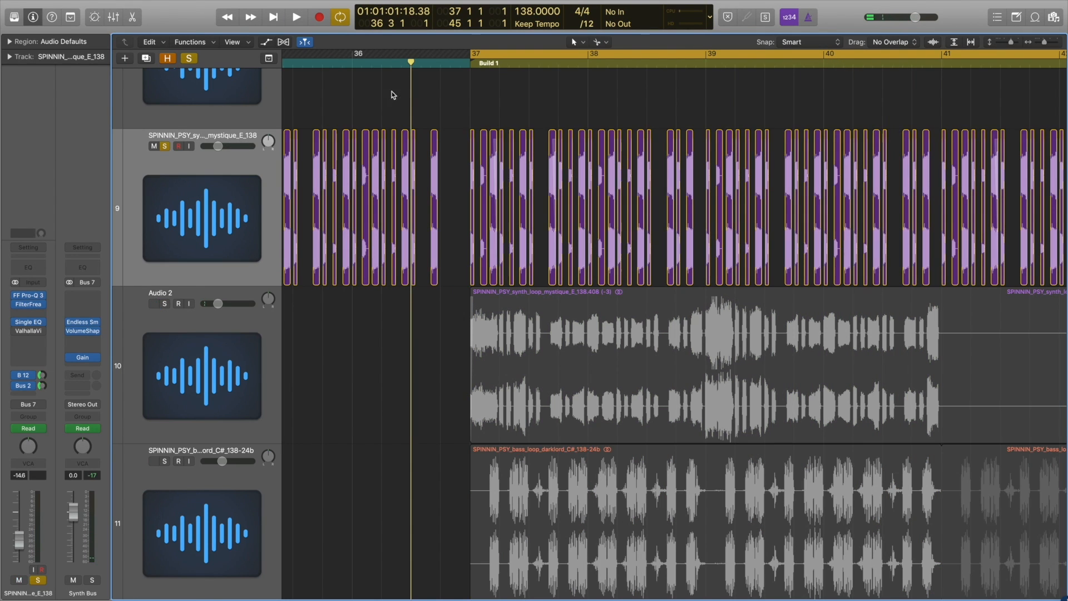
key(space)
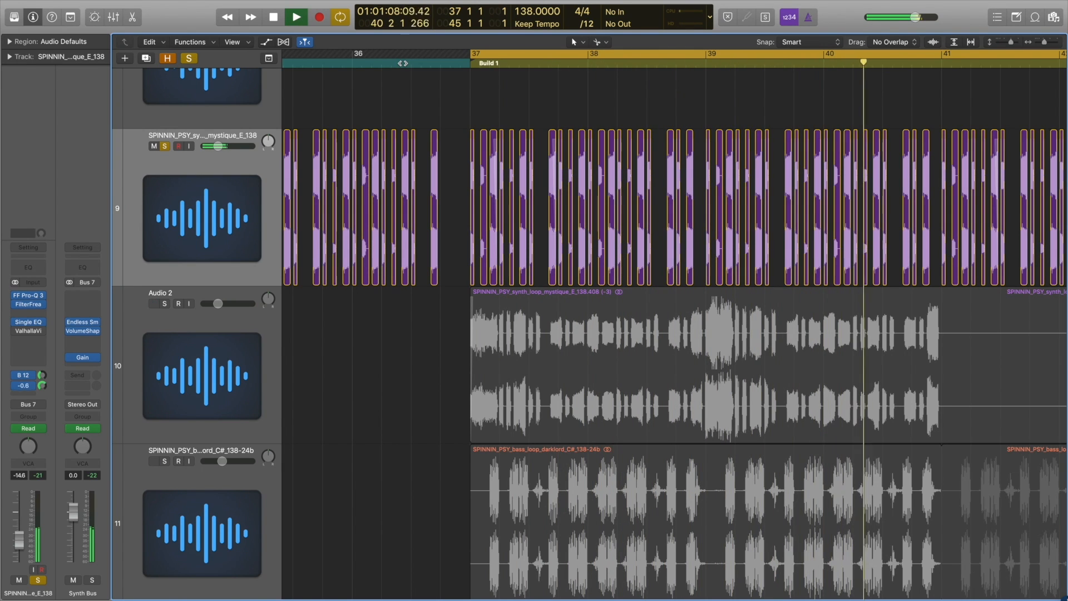
key(space)
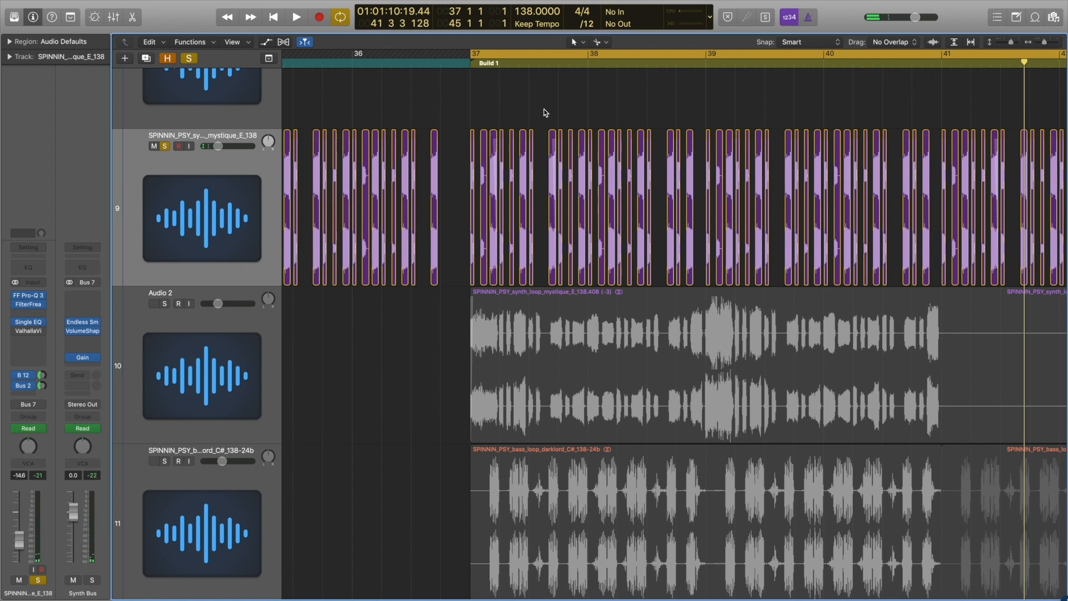
Show the mystique synth track's send automation, turn cycling off and audition the track from about bar 39
key(a)
scroll(565, 126, right, 5)
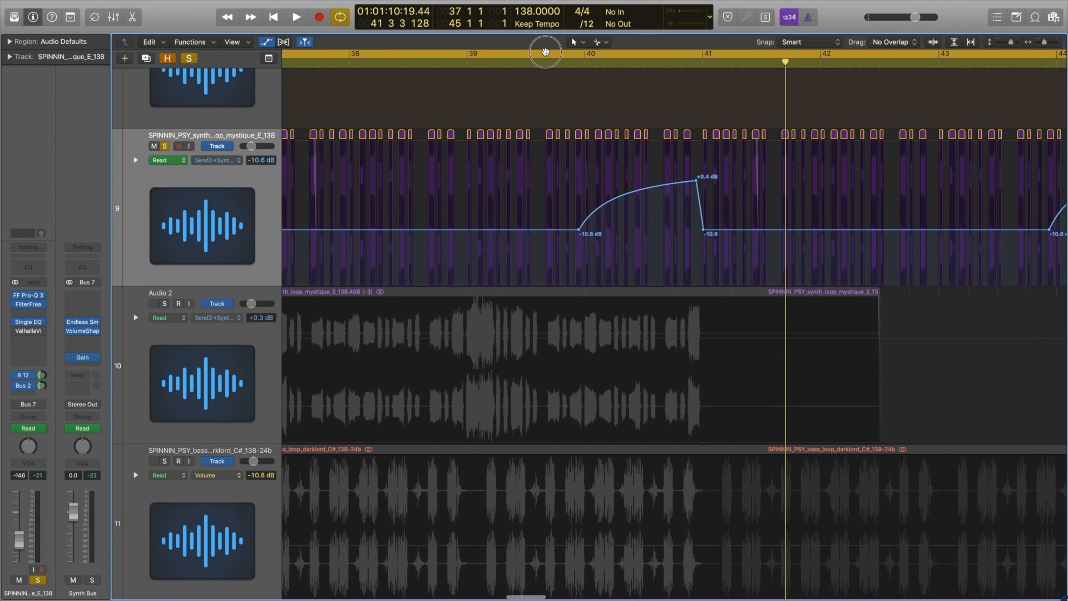
click(545, 52)
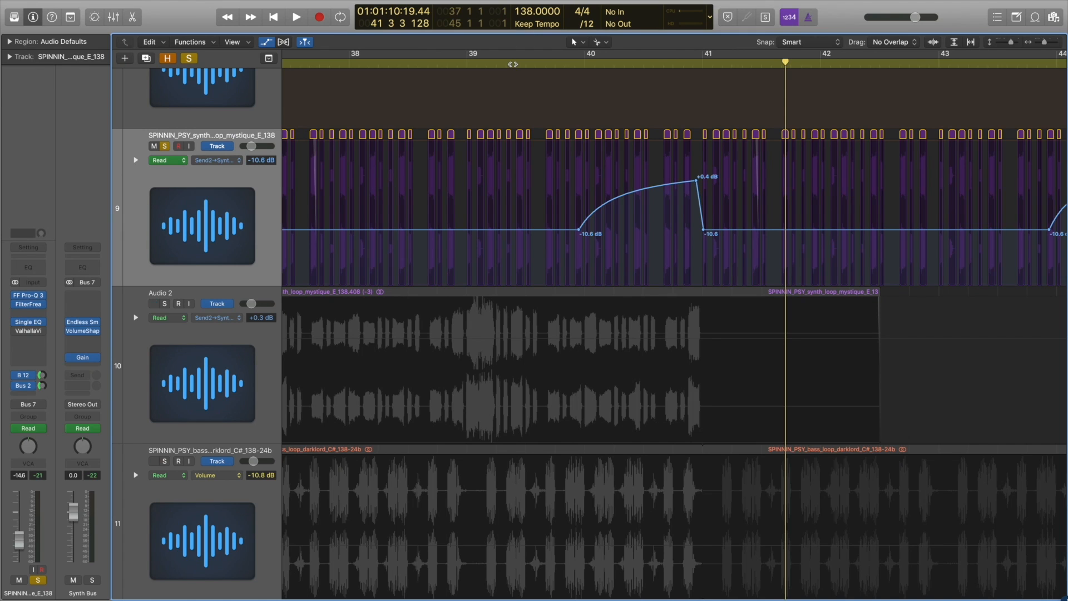
double_click(513, 64)
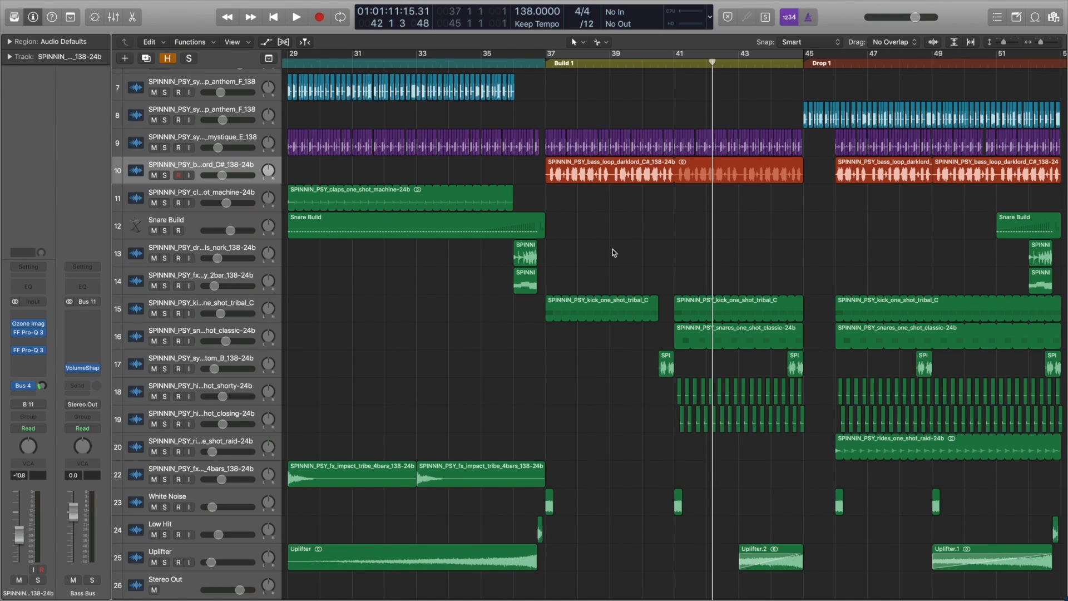
Cycle bars 41 to 45 and play the kick, snare, phantom synth, hi-hat and ride tracks soloed
drag(675, 54, 804, 75)
drag(164, 313, 165, 452)
key(z)
key(space)
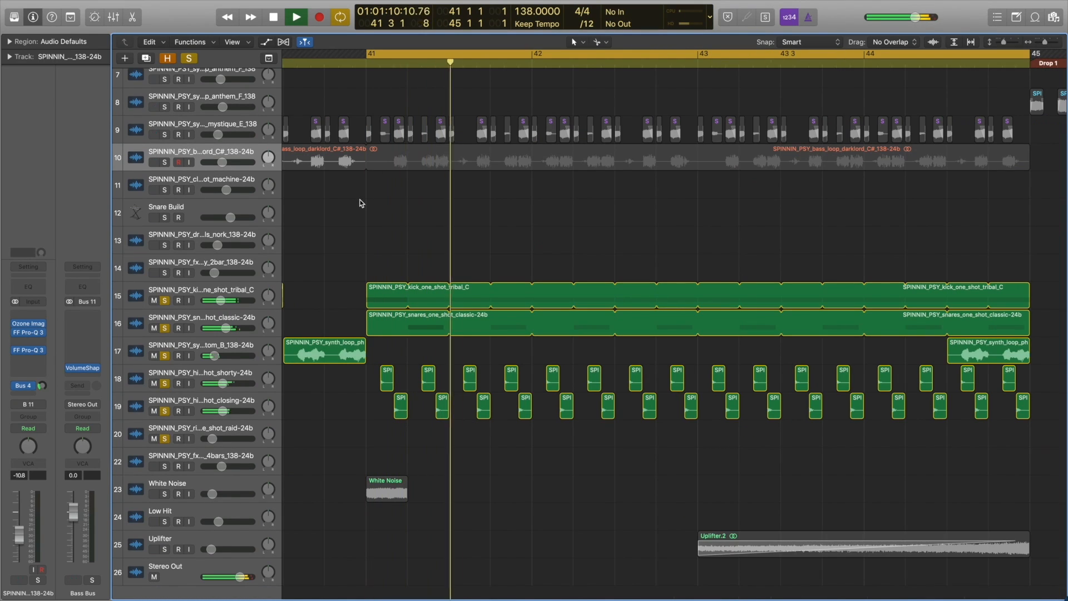
key(space)
Locate the soloed hi-hats' offbeat positions in bar 41, and play them with the kick track added to the solo
key(Return)
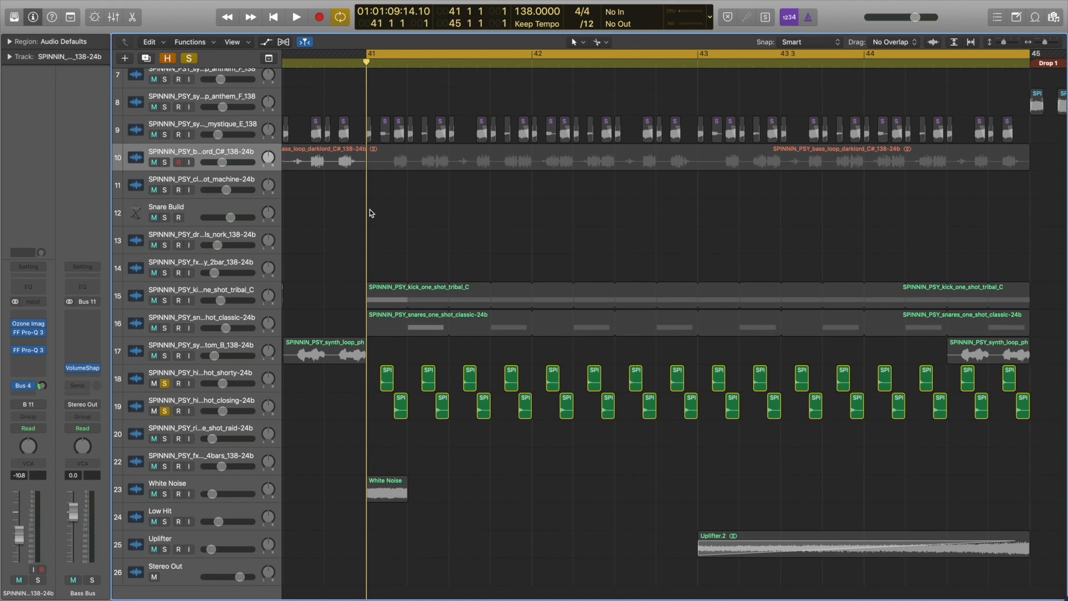
click(383, 63)
click(396, 63)
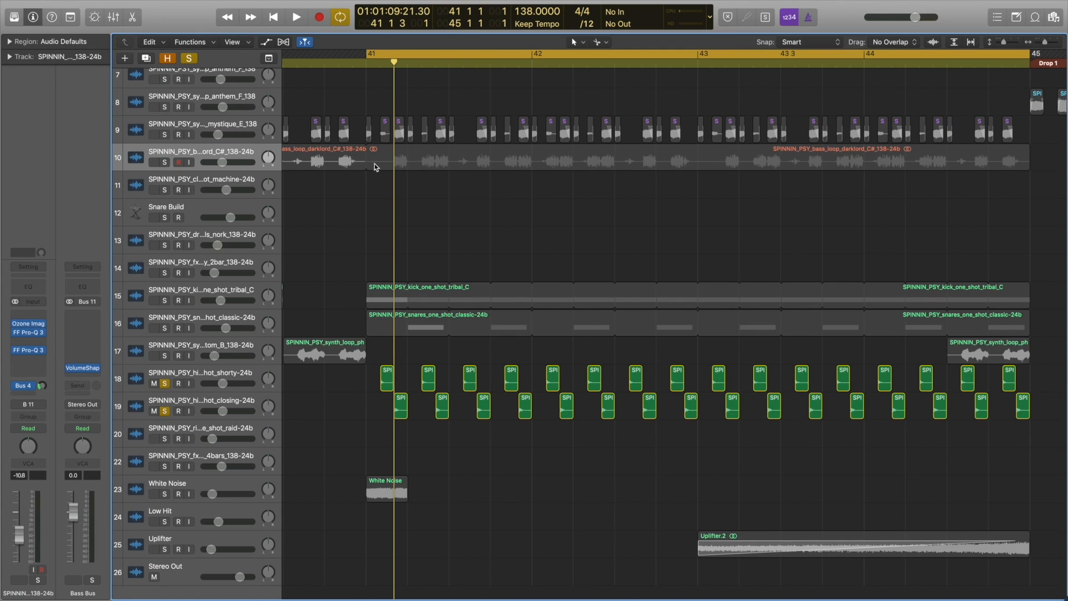
key(space)
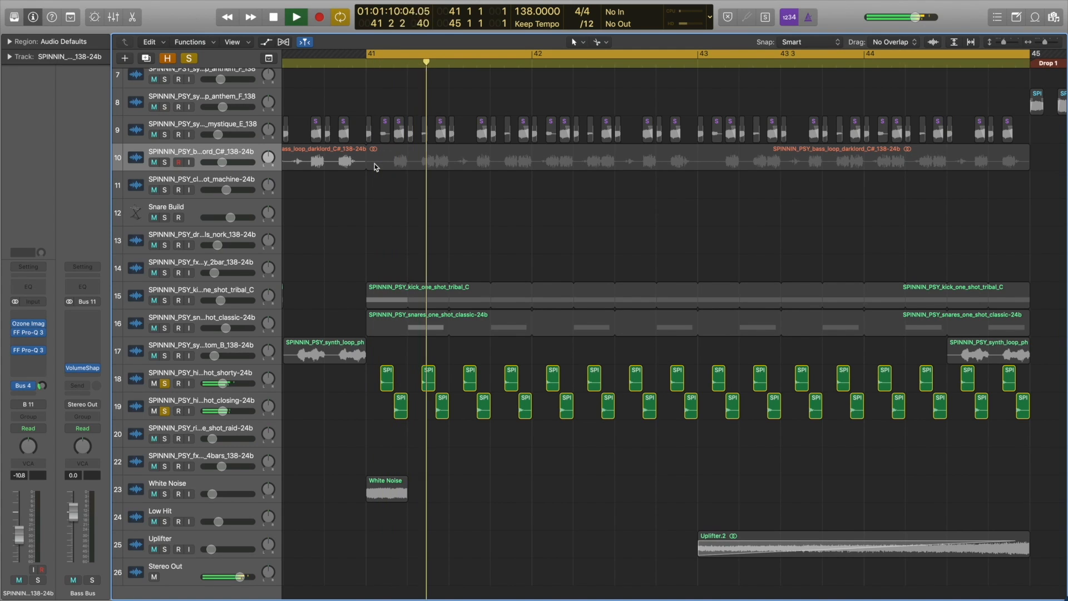
click(164, 300)
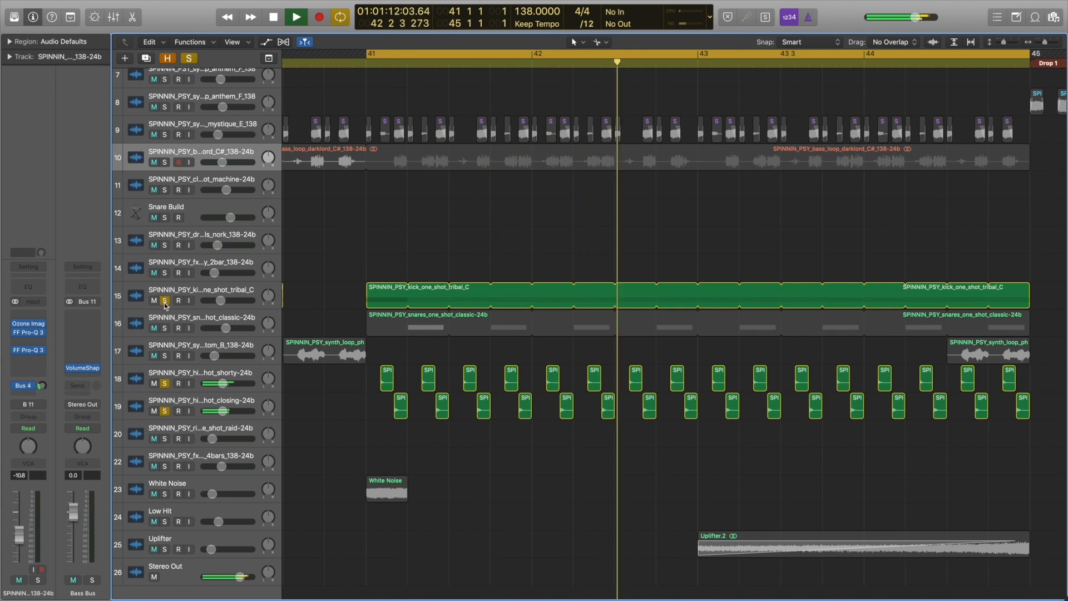
key(space)
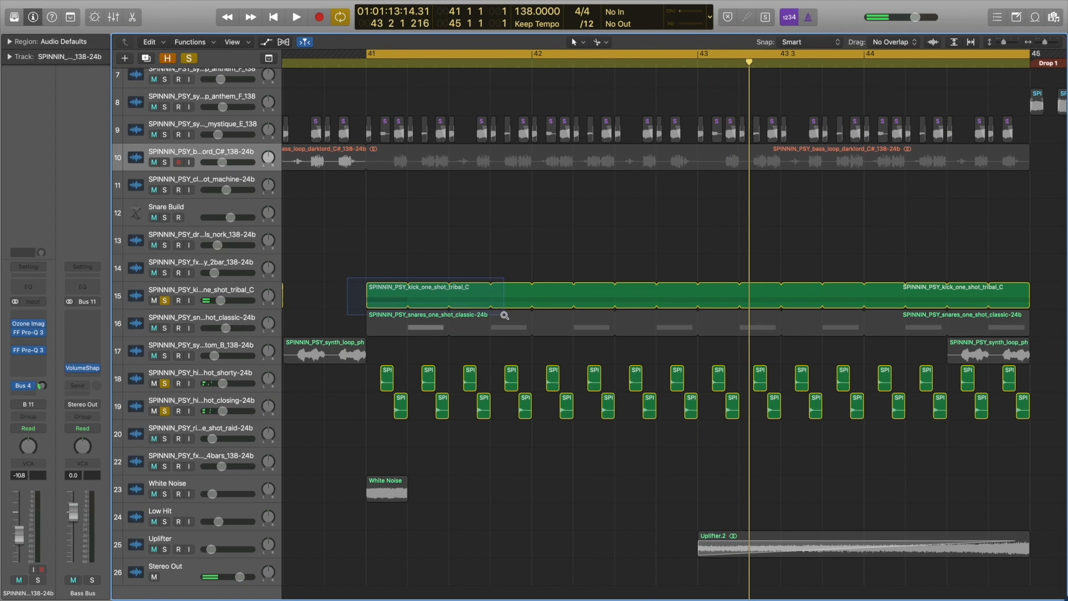
Add the phantom synth track to the soloed drums and play up to the end of Build 1
drag(505, 315, 504, 315)
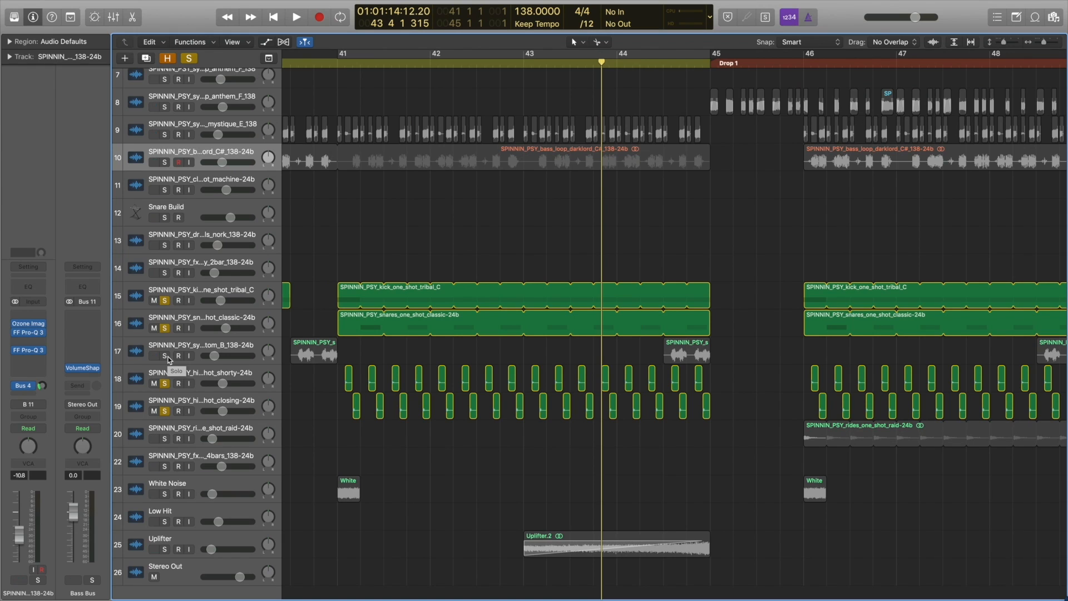
click(166, 357)
key(space)
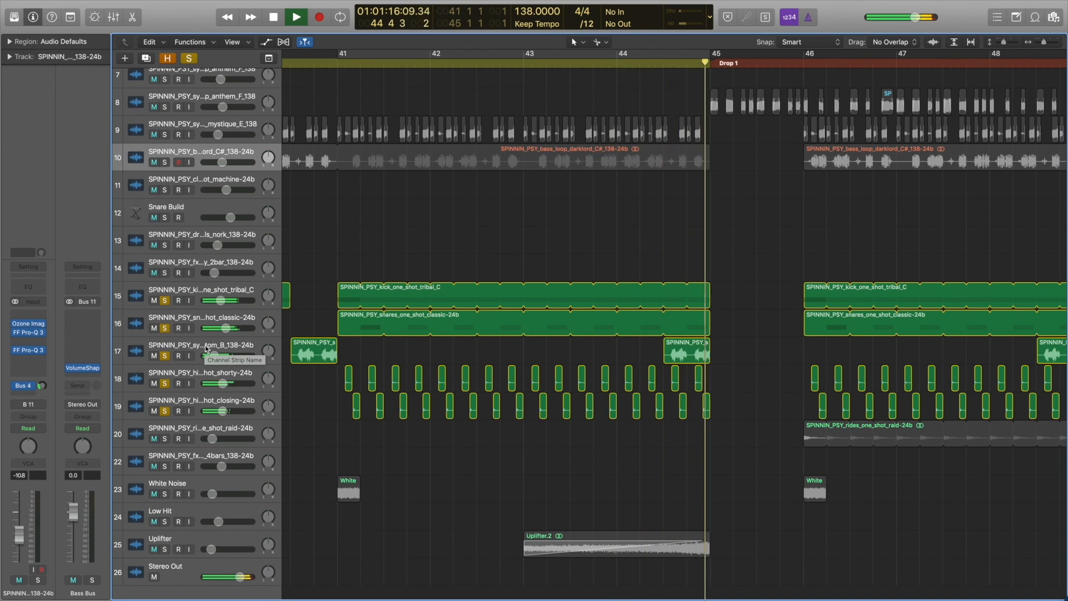
key(space)
Extend the start of the phantom synth region back to bar 43 and play that track soloed
drag(664, 359, 462, 356)
click(524, 62)
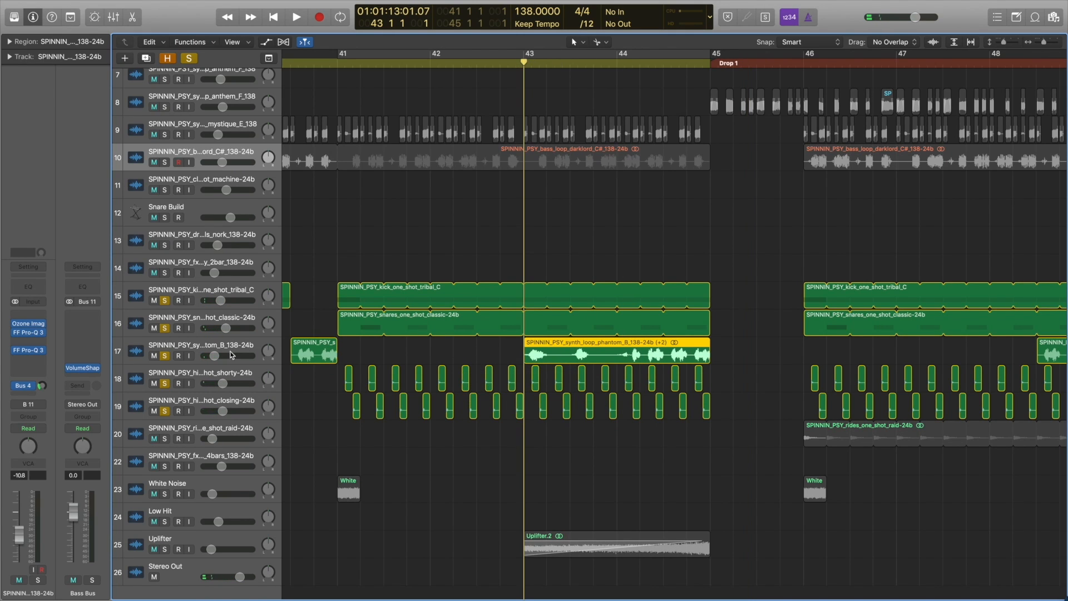
alt+click(164, 356)
key(space)
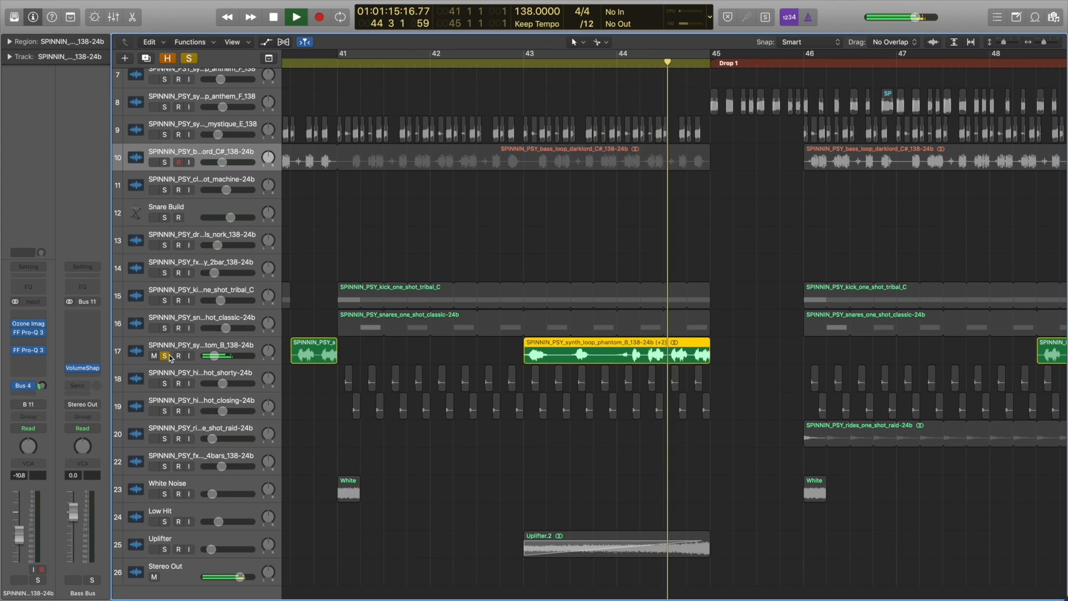
key(space)
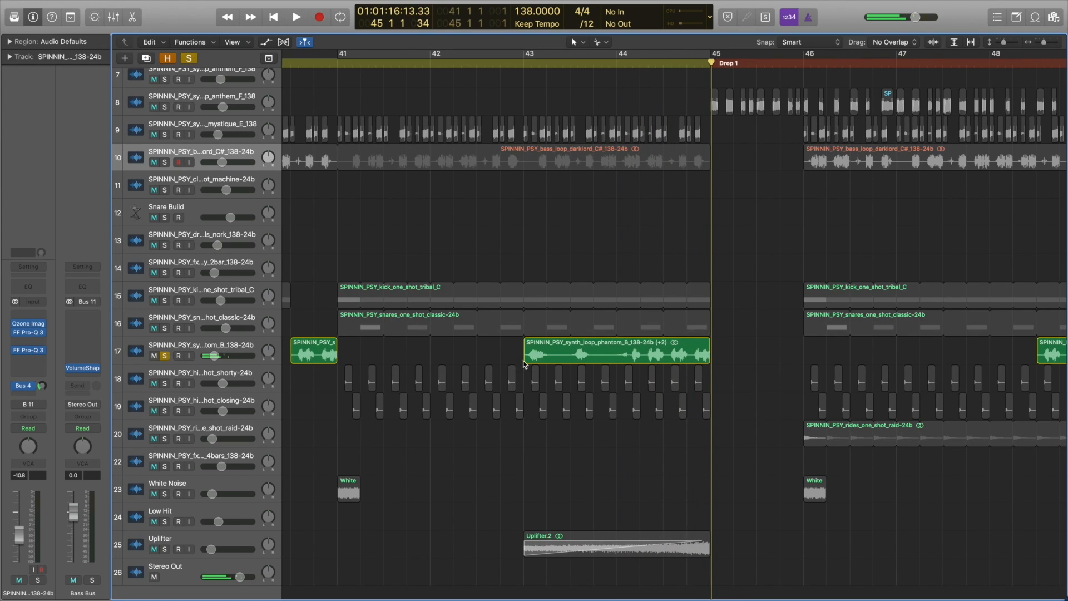
Trim the phantom synth region's start to bar 44 beat 3, place the playhead at bar 44 and unsolo the track
drag(524, 359, 665, 362)
click(617, 62)
click(165, 356)
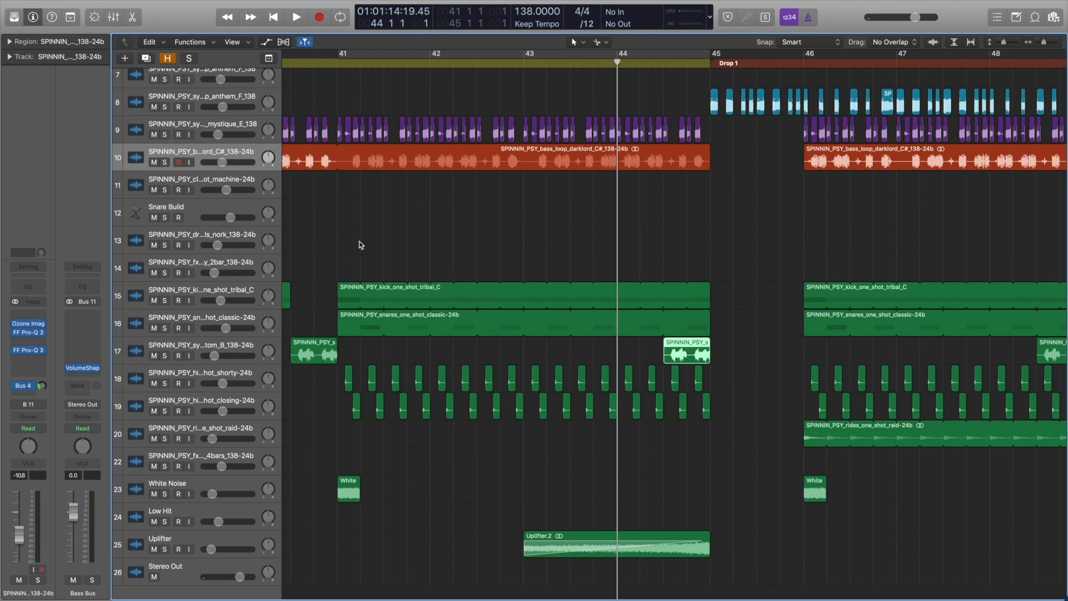
Play the full arrangement from bar 44 through the end of Build 1 into Drop 1
key(space)
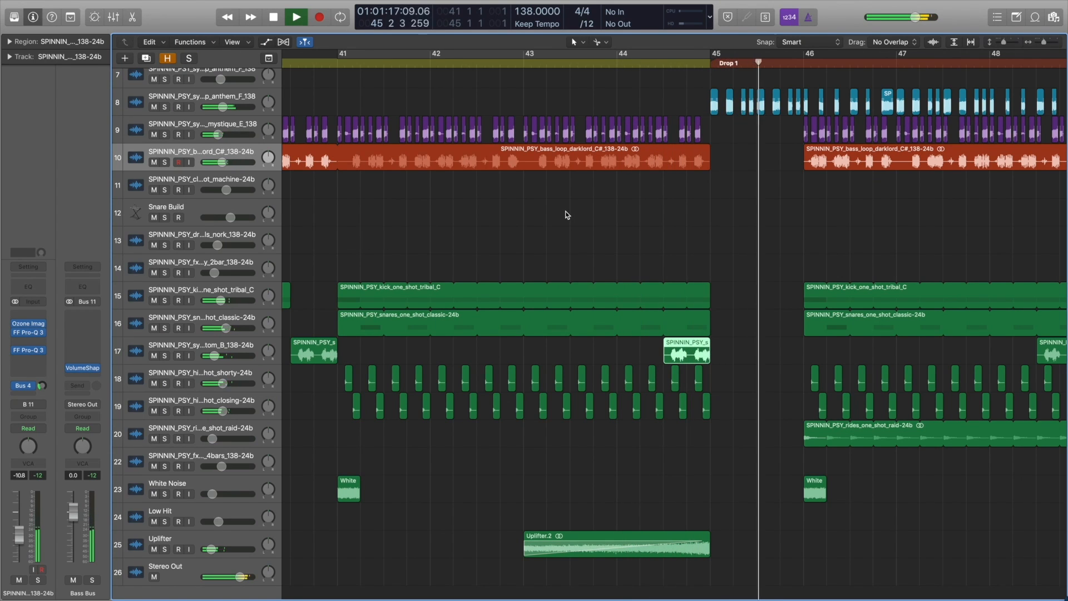
key(space)
click(596, 239)
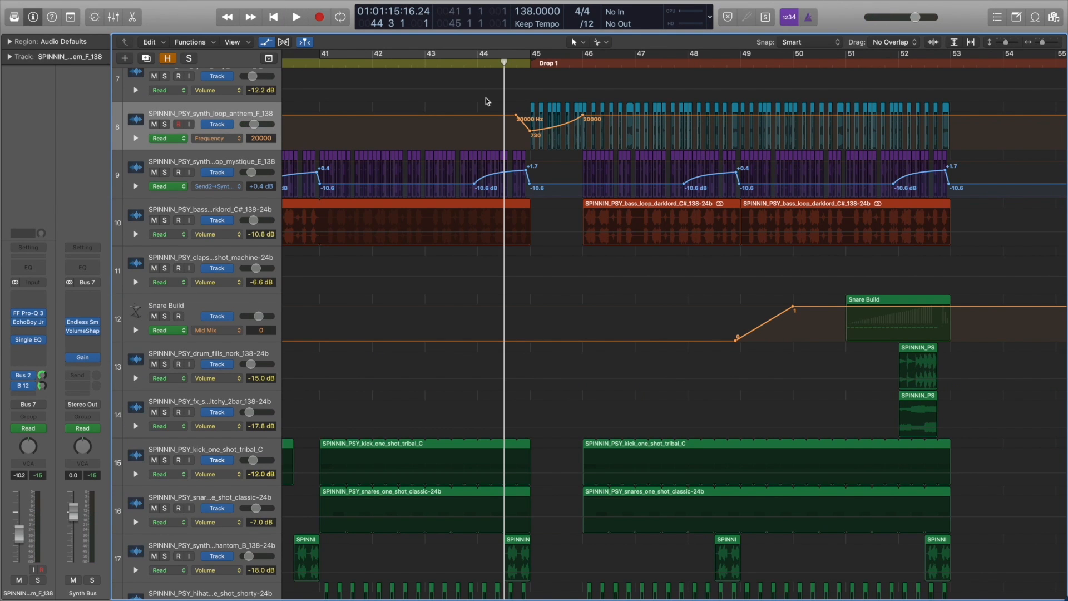
Play from bar 44 beat 3 into bar 49 with the track automation shown, and hide the automation
key(space)
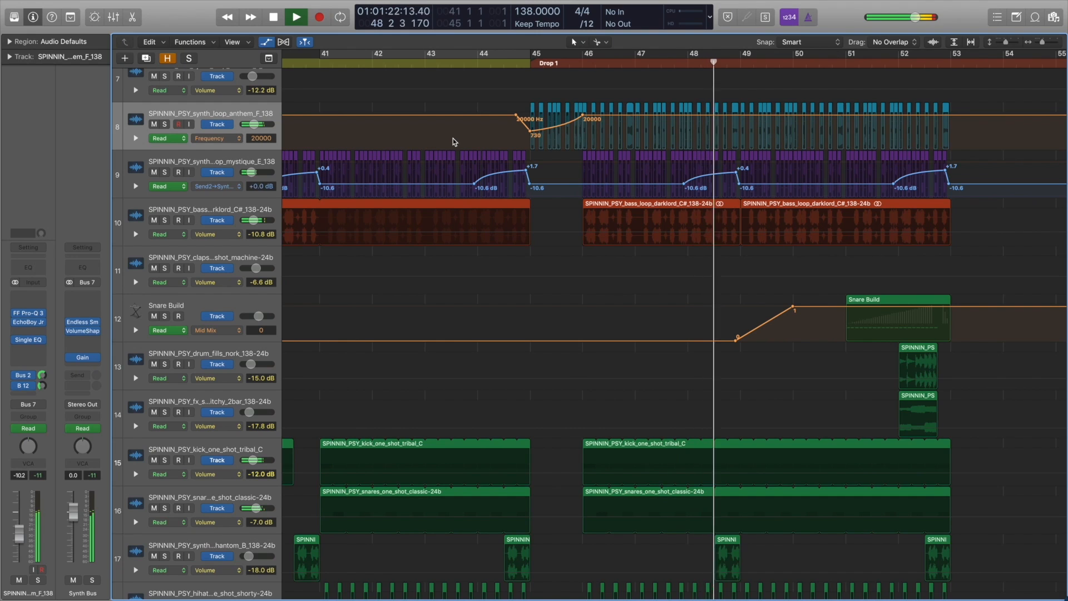
key(space)
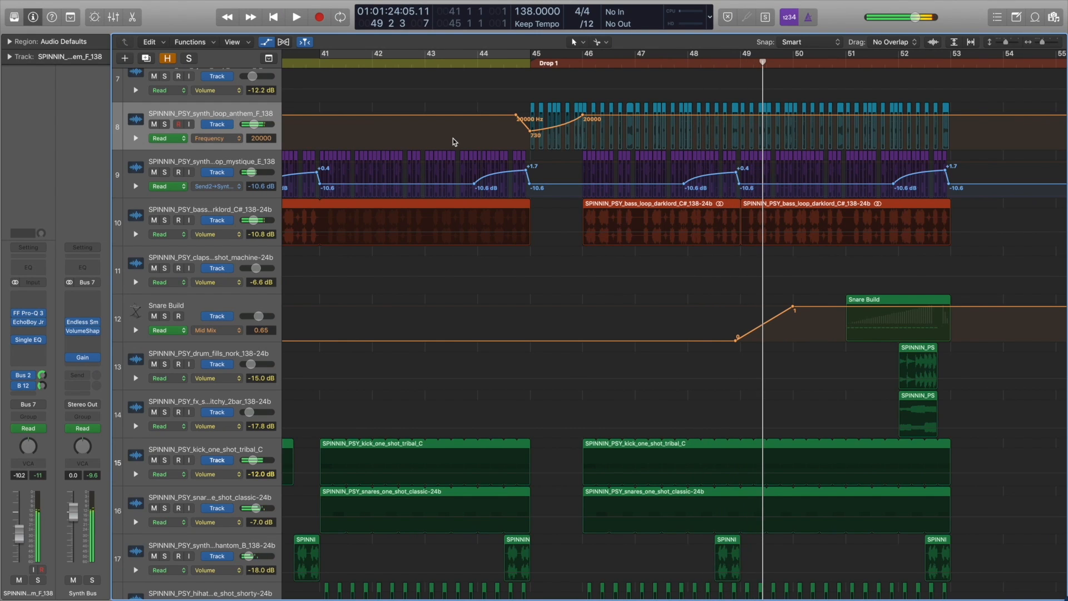
key(a)
Duplicate the Drop 1 anthem synth track, copy its first slice onto the new track at bar 45 and extend it to bar 50
key(super+a)
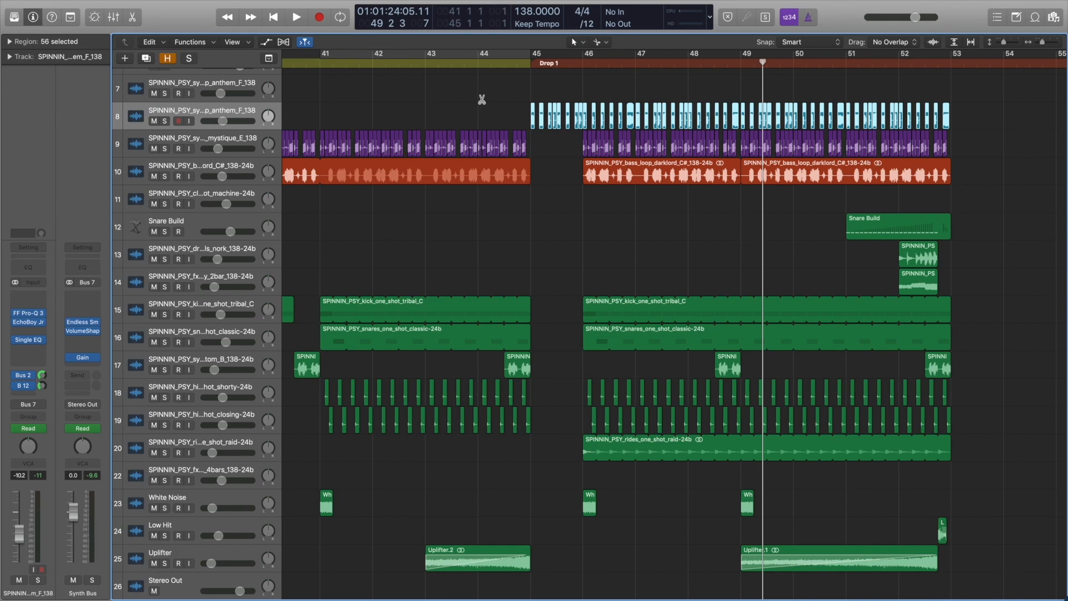
key(super+d)
drag(532, 128, 534, 153)
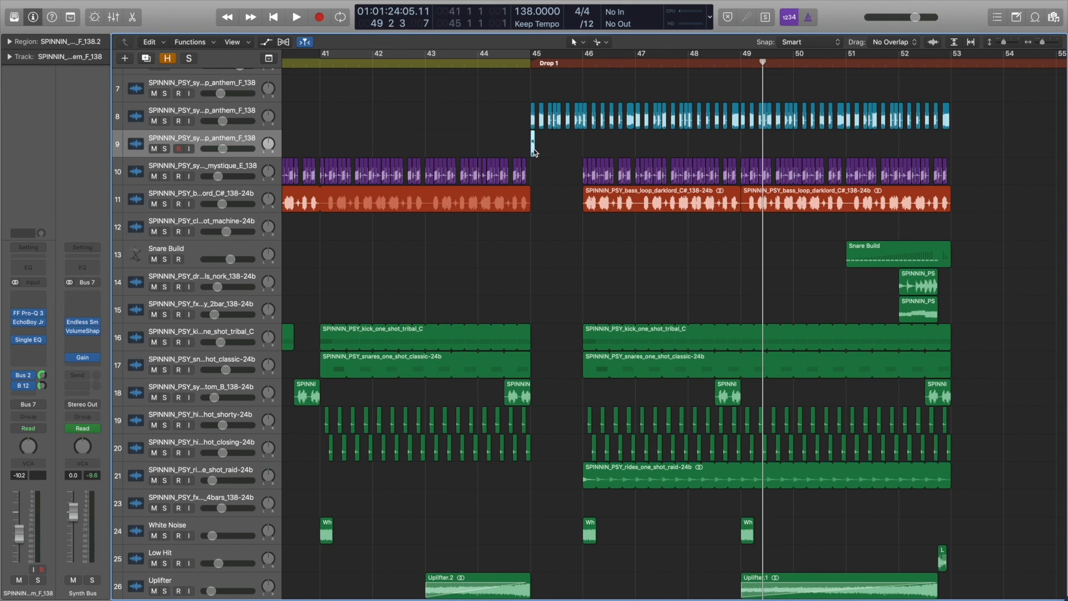
drag(551, 150, 794, 150)
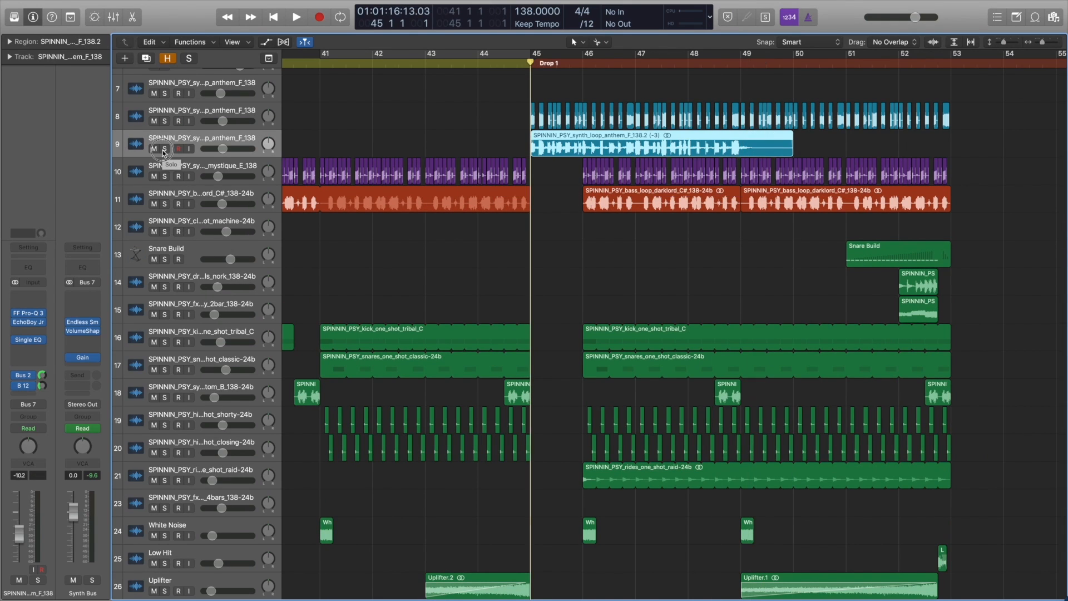
Solo the duplicated anthem synth track and play its uncut loop from bar 45
click(164, 149)
key(space)
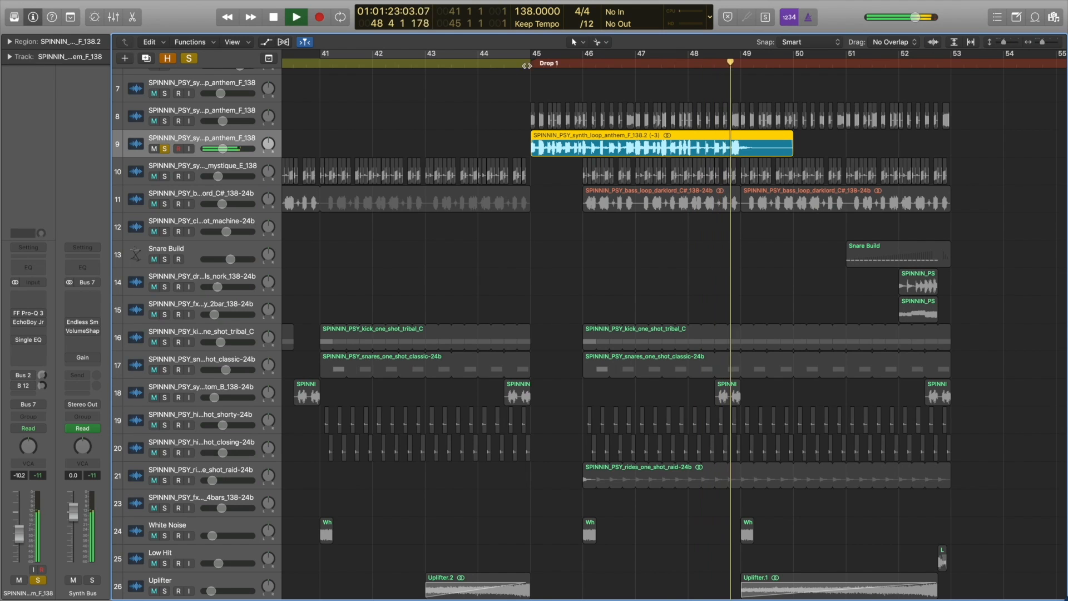
key(space)
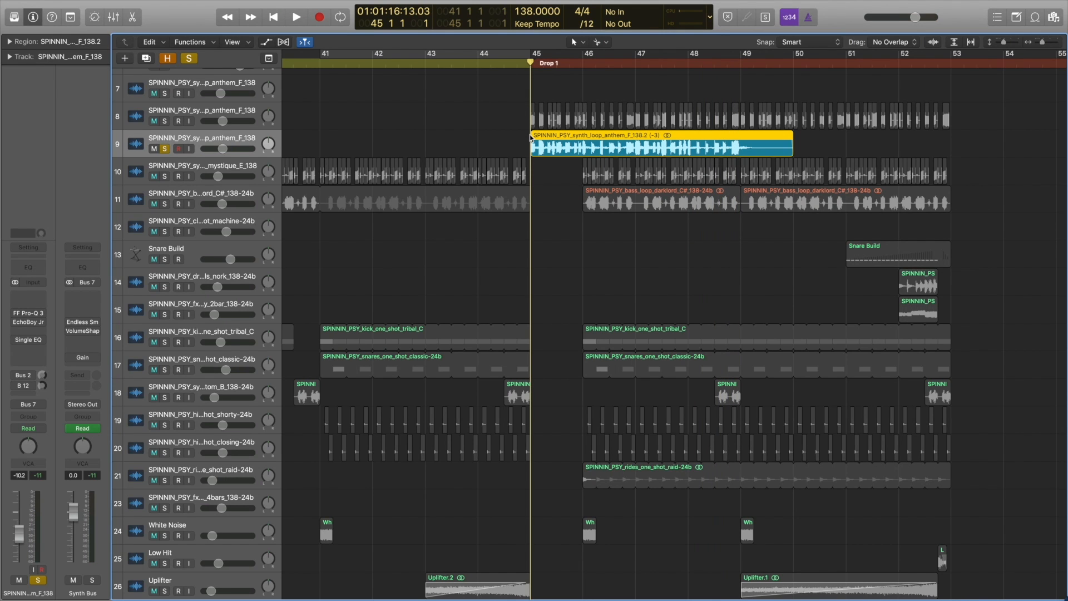
Split the uncut anthem synth loop on the triplet grid at 45 1 2, 45 1 3, 45 2 and 45 2 2
key(super+Right)
key(super+Right)
key(super+Right)
key(super+Right)
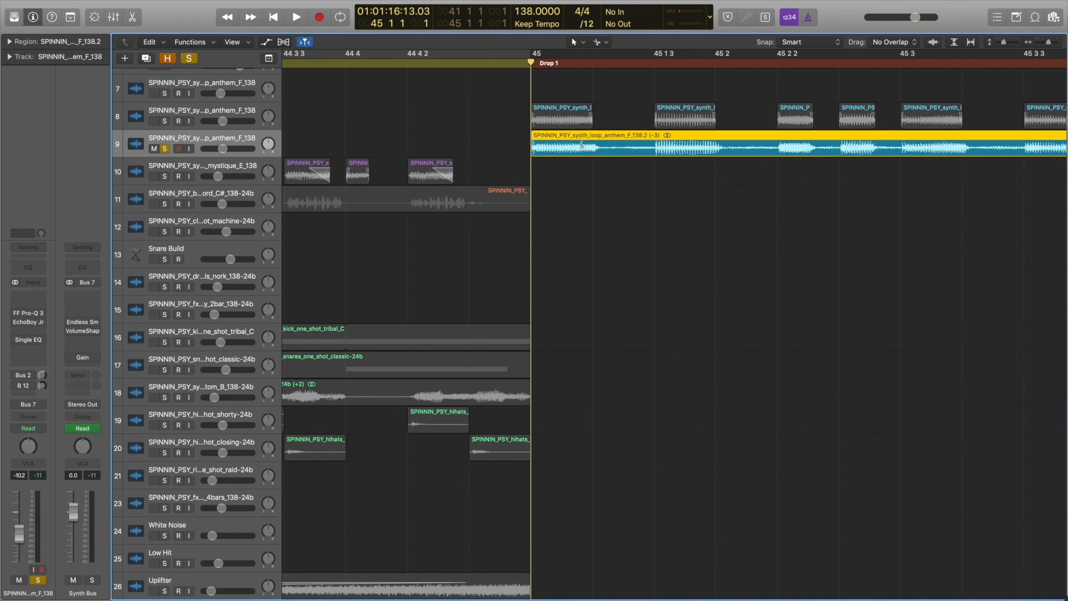
super+click(593, 143)
super+click(655, 144)
super+click(716, 144)
super+click(777, 143)
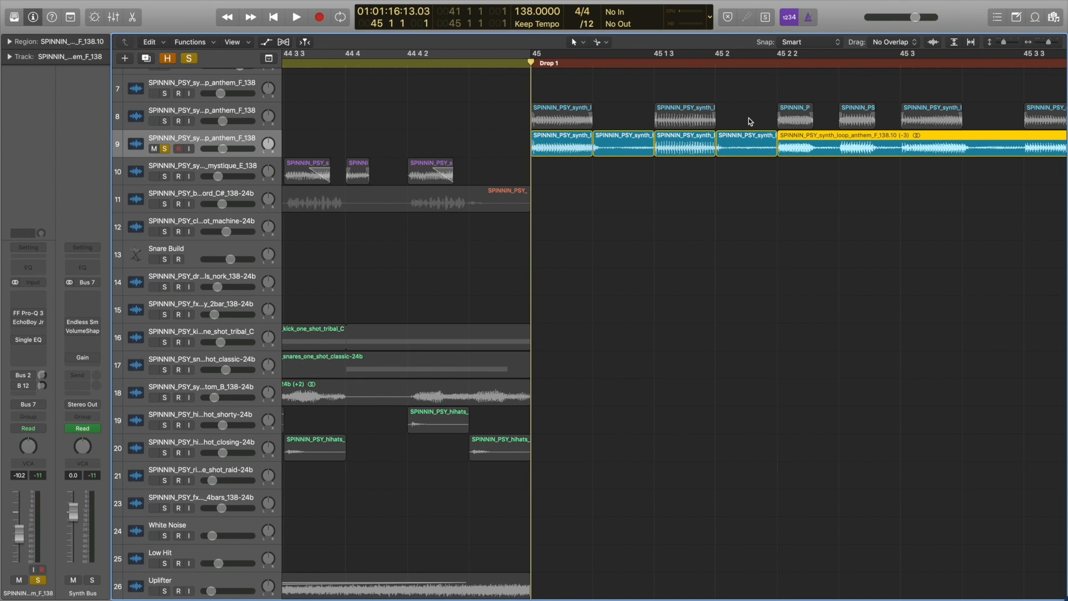
Select the original chopped anthem synth track and play it soloed from bar 45 for comparison
key(super+Left)
key(super+Left)
key(super+Left)
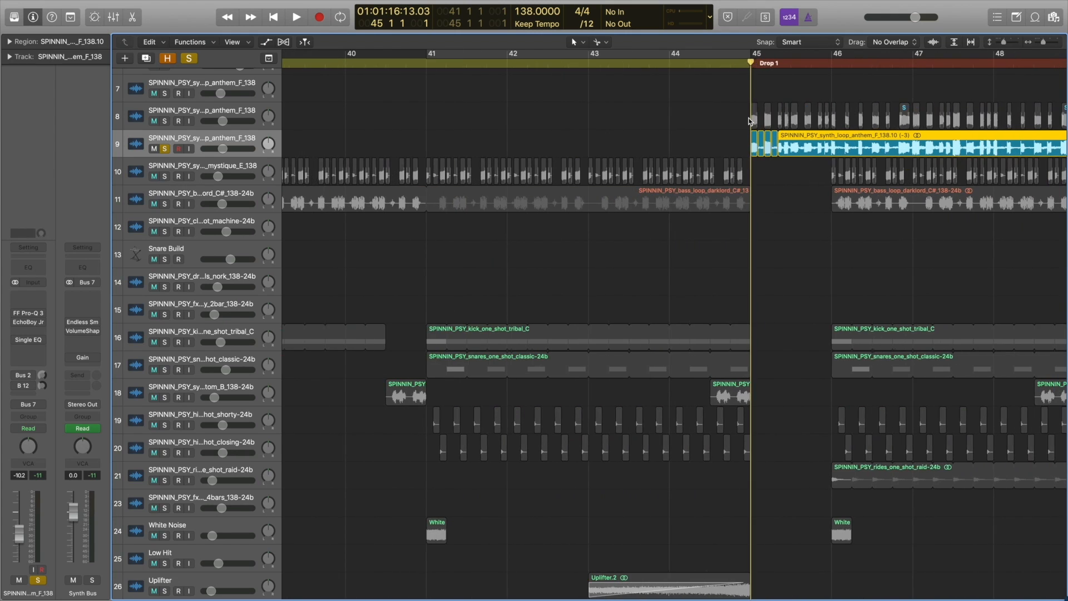
scroll(749, 121, right, 5)
click(445, 113)
key(space)
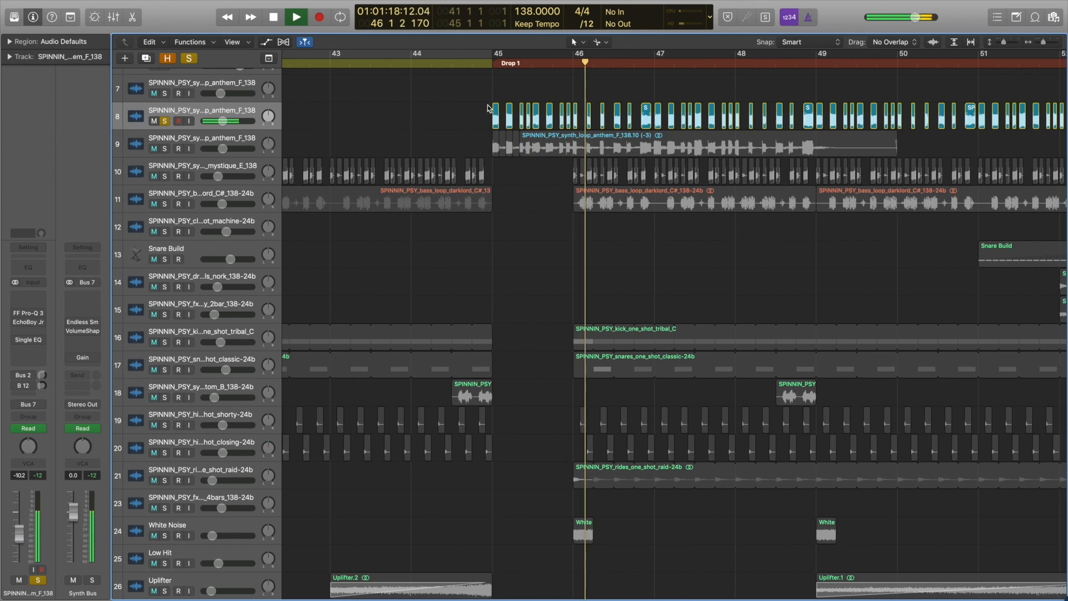
key(space)
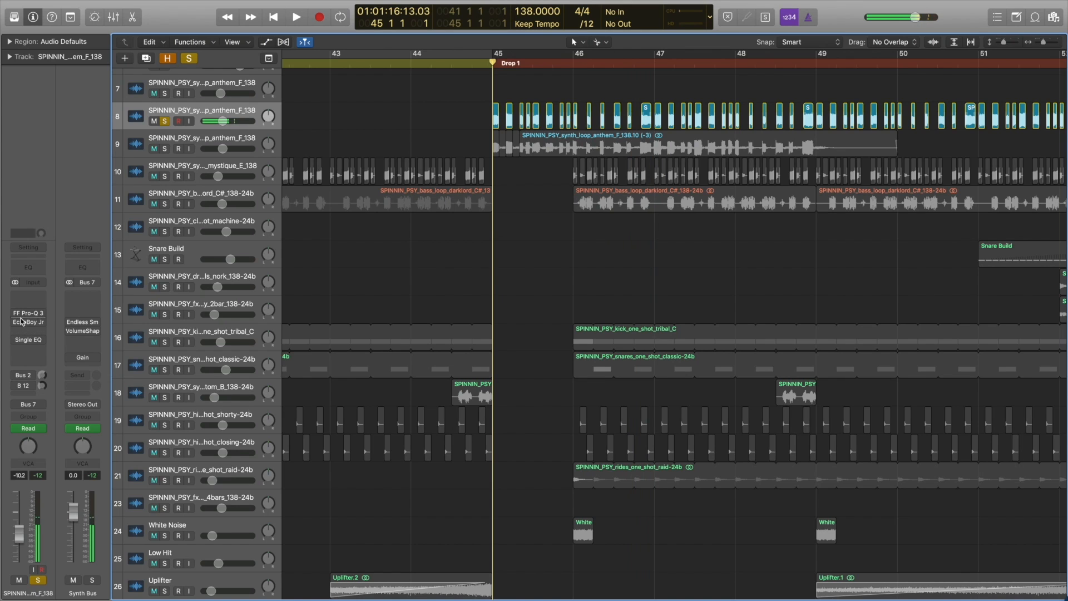
Show the anthem synth's FF Pro-Q 3 and EchoBoy Jr. plug-ins, play the track, and open ValhallaVi on the Synth Verb bus
click(28, 313)
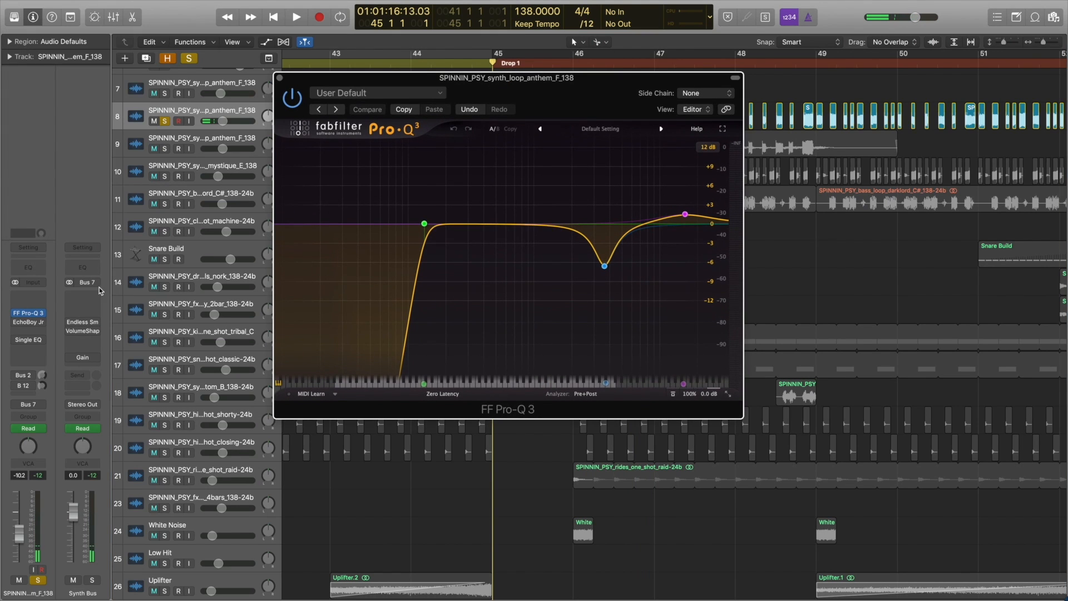
click(28, 324)
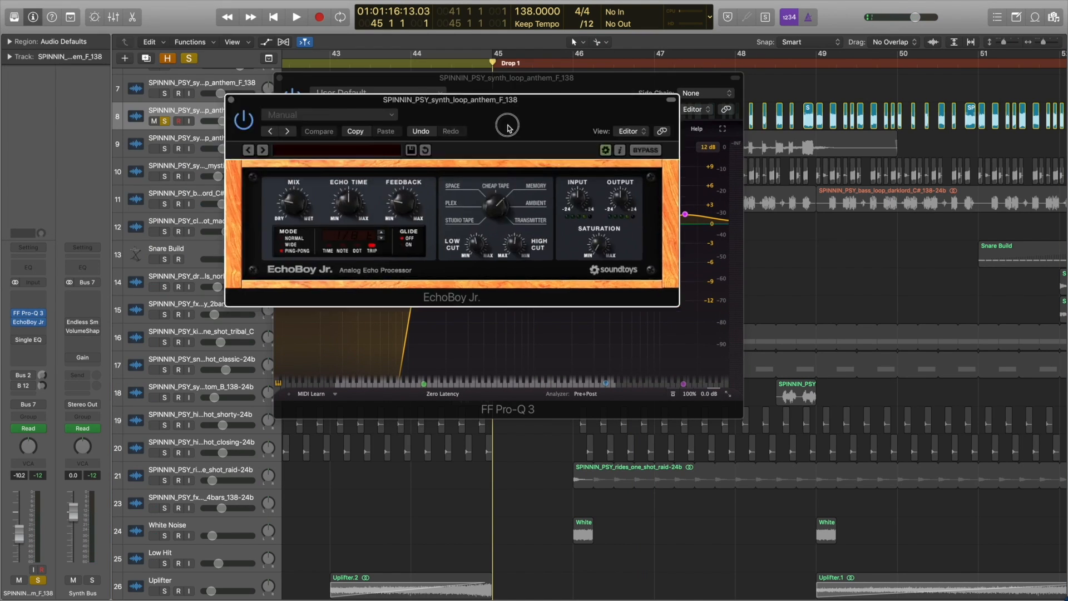
key(space)
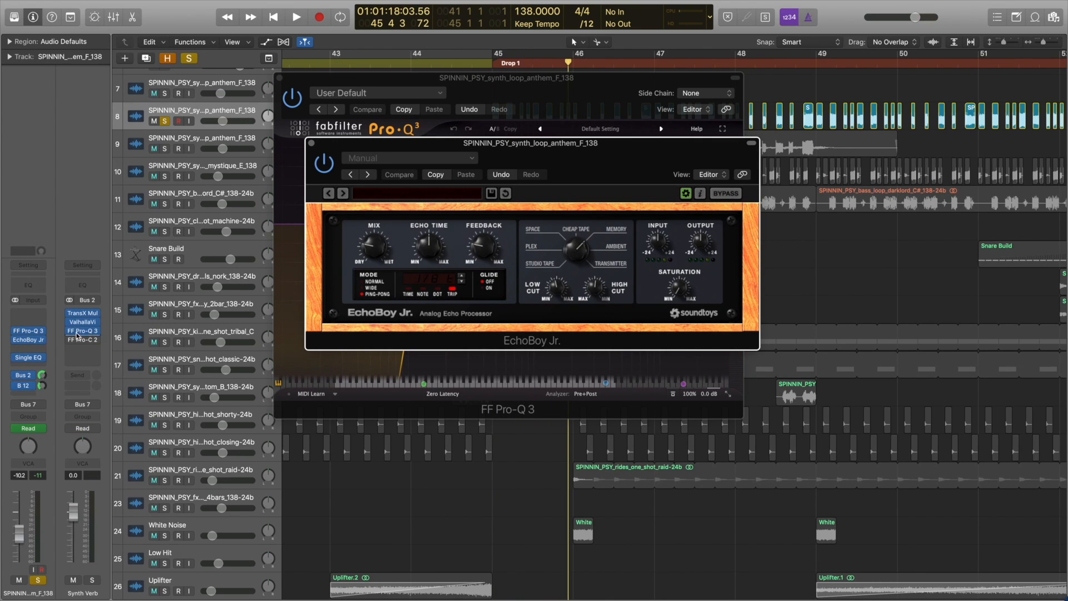
click(82, 322)
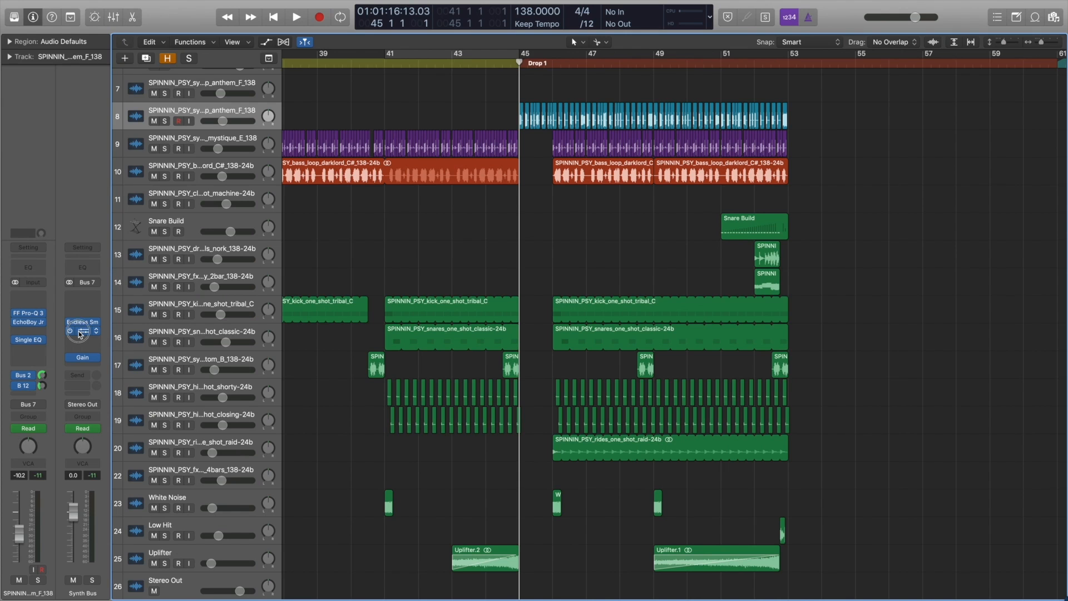
Open VolumeShaper4 on the Synth Bus and examine its ducking curve and Mix control while playing Drop 1
click(80, 334)
drag(271, 47, 625, 170)
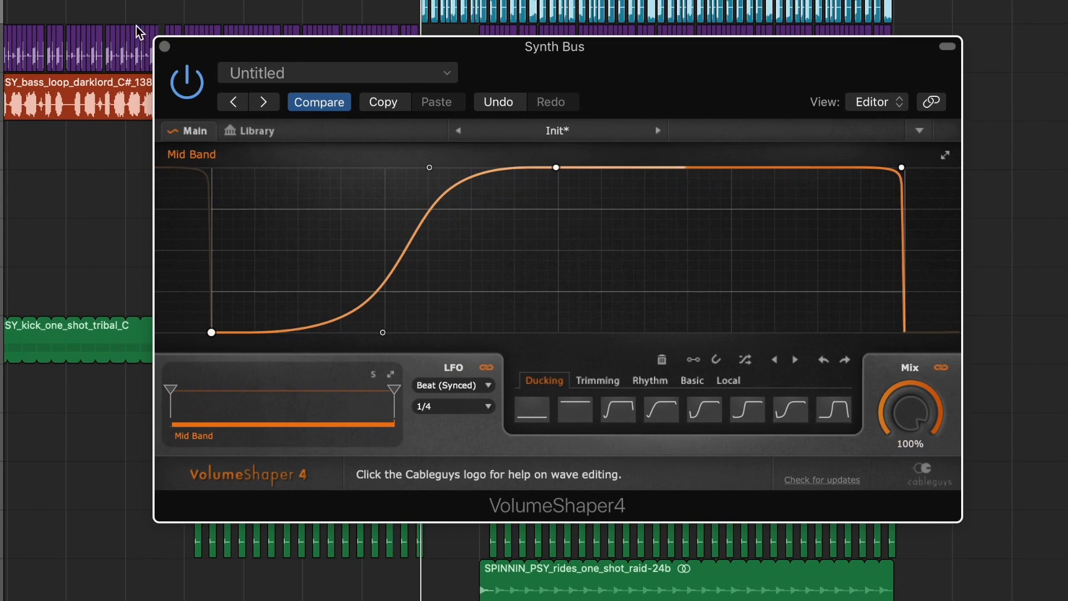
key(space)
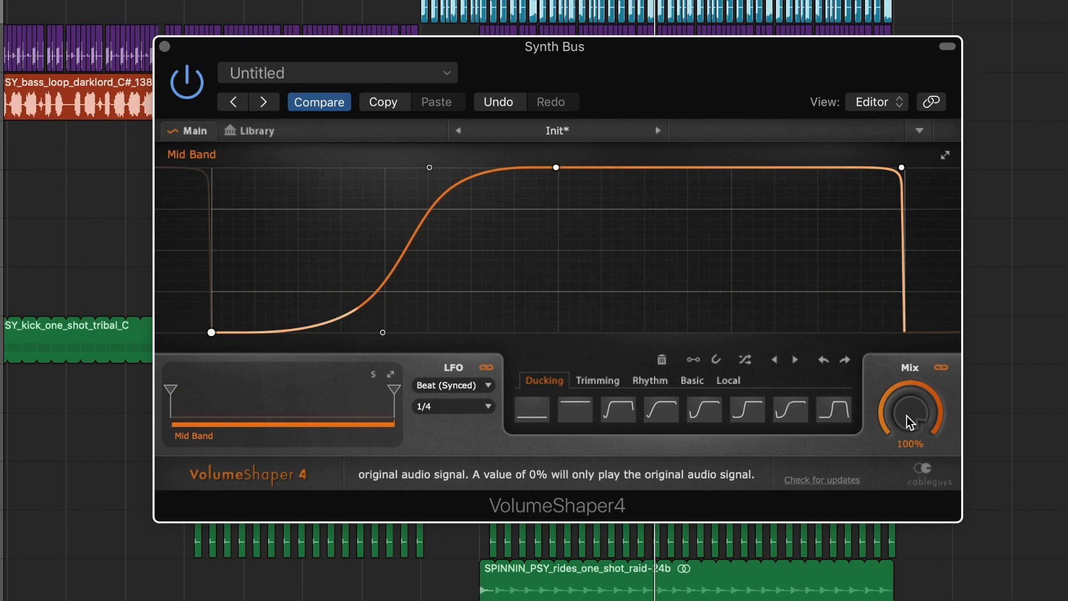
mouse_move(906, 416)
mouse_down()
mouse_move(907, 440)
mouse_move(906, 416)
mouse_up()
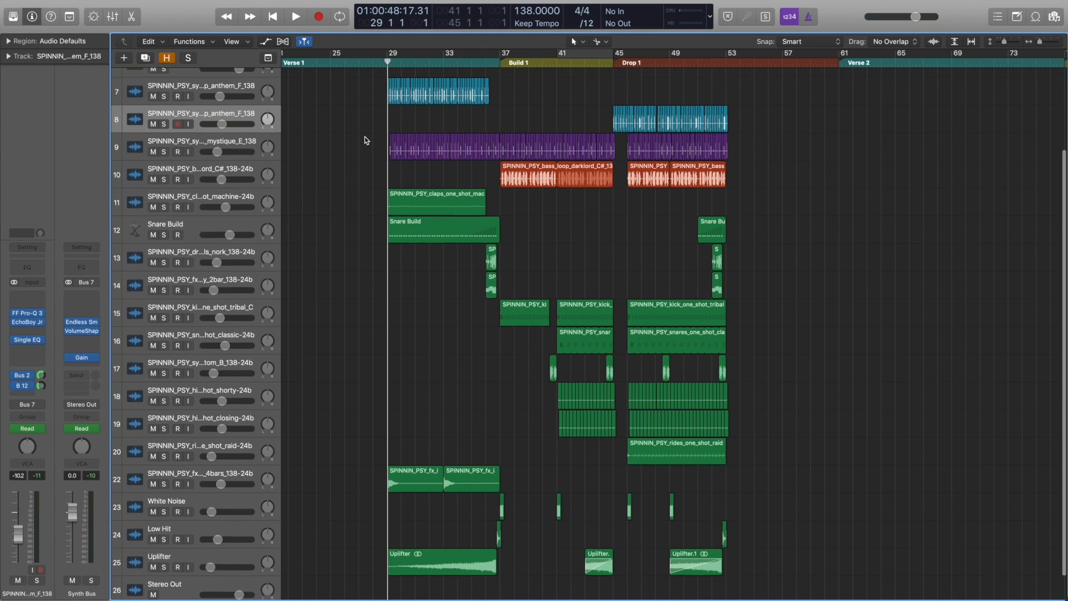
Select the first anthem synth track and play the arrangement from bar 29
scroll(381, 124, up, 2)
click(346, 104)
scroll(346, 104, up, 5)
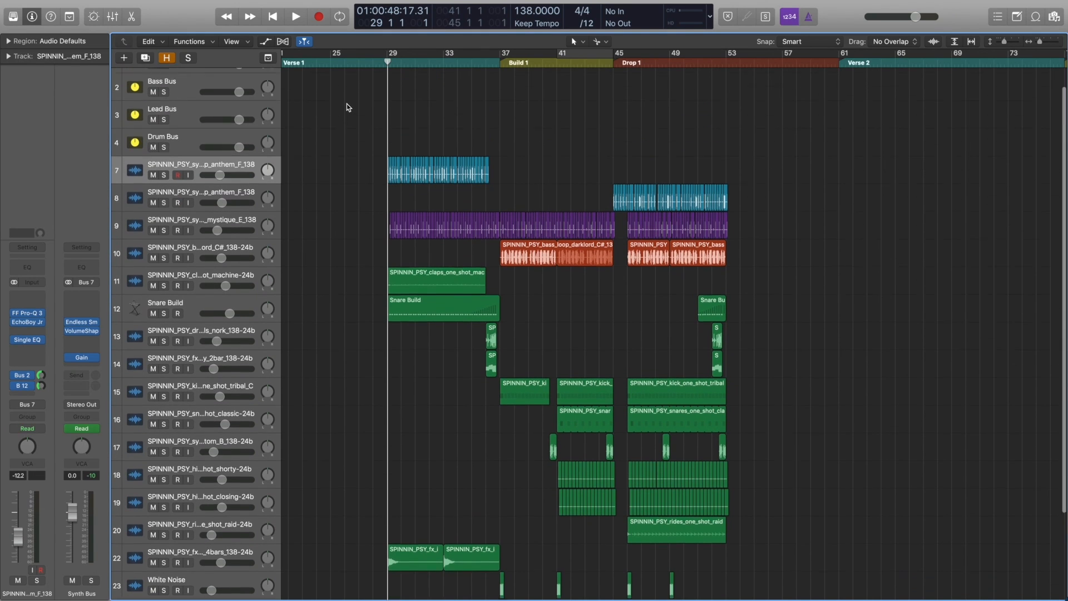
key(space)
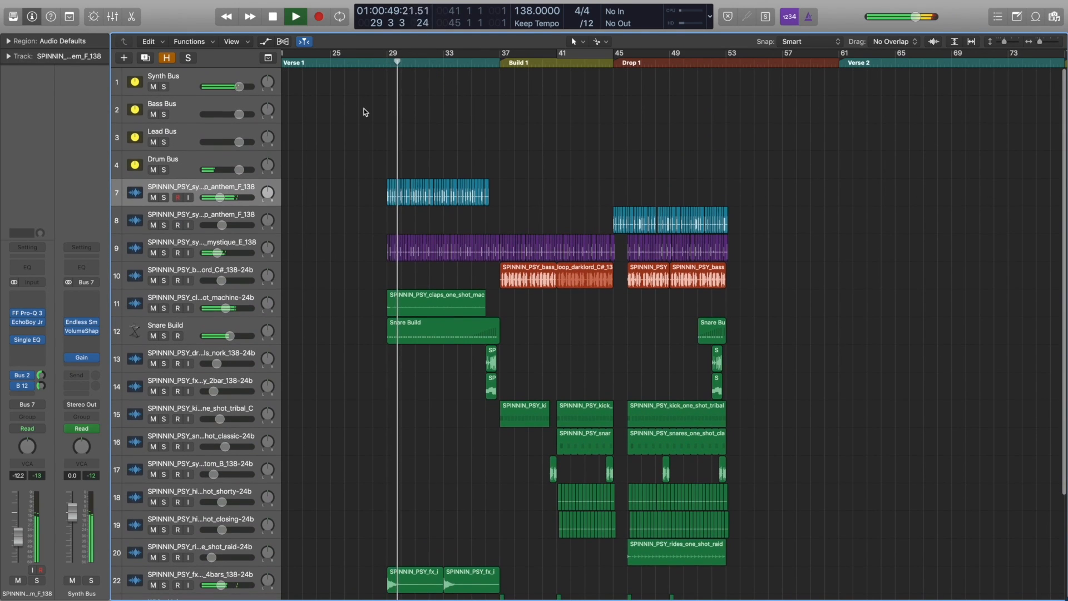
Show the track automation, play the Synth Bus soloed through its Intensity ramp up to Build 1, and unsolo it
key(a)
scroll(366, 107, up, 5)
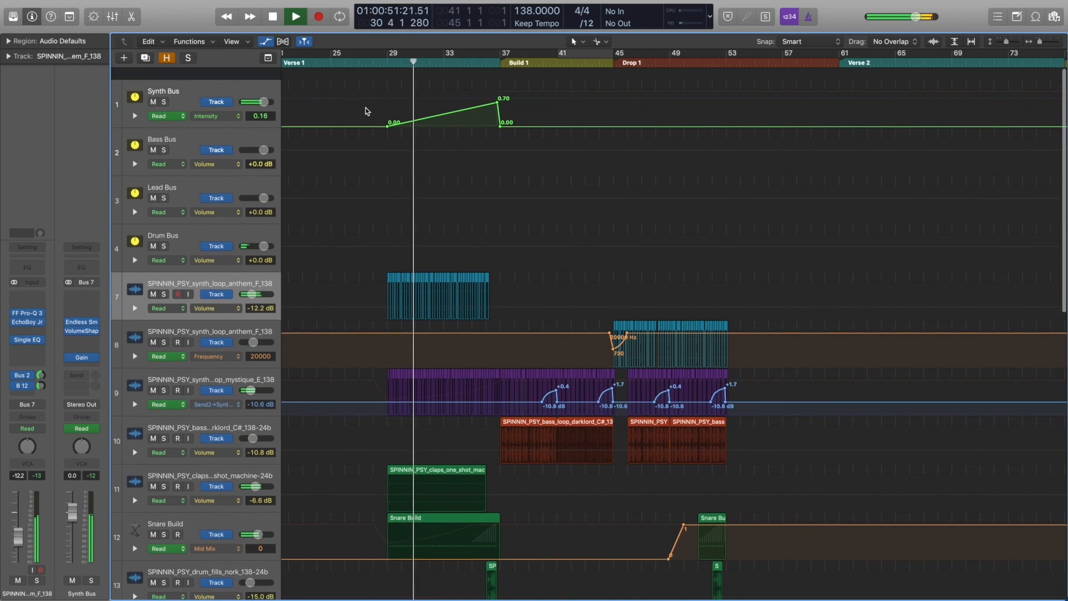
click(164, 90)
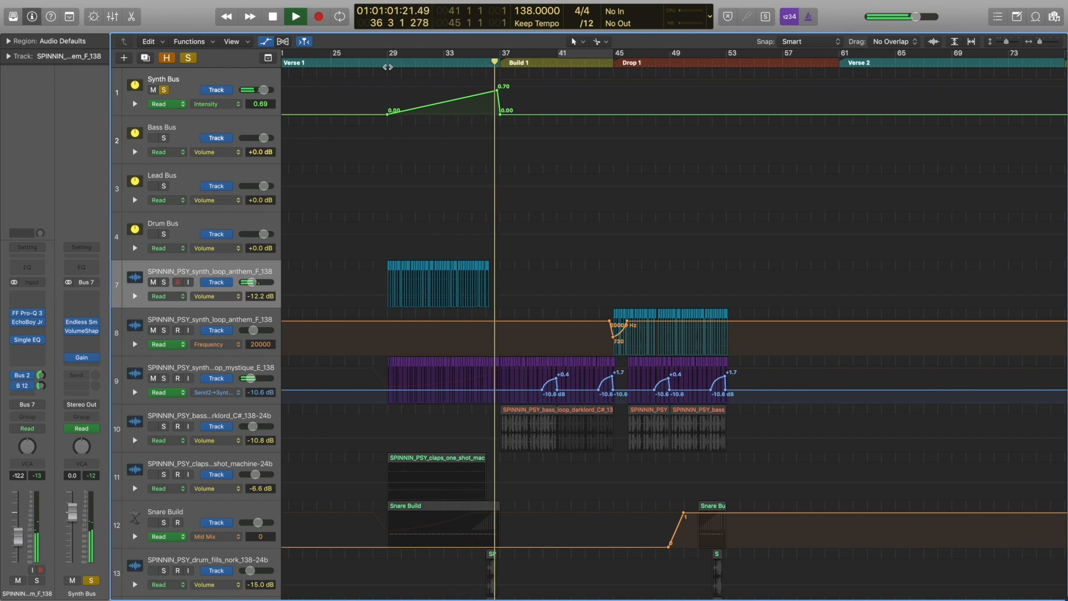
key(space)
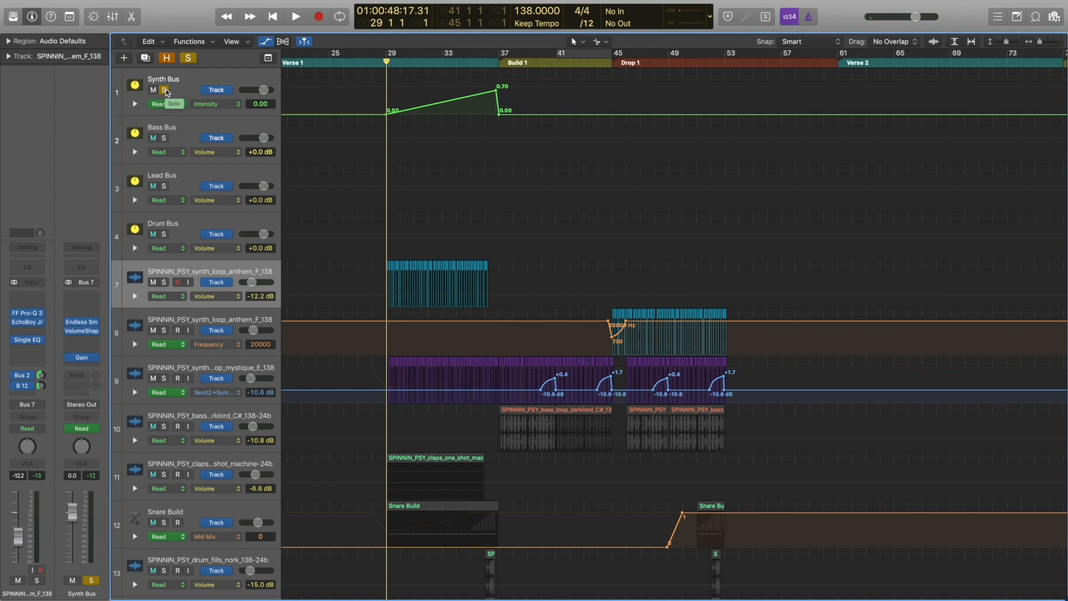
click(164, 90)
Display the mystique synth's Frequency automation, play it from bar 29, and hide the automation
scroll(184, 145, down, 5)
click(217, 187)
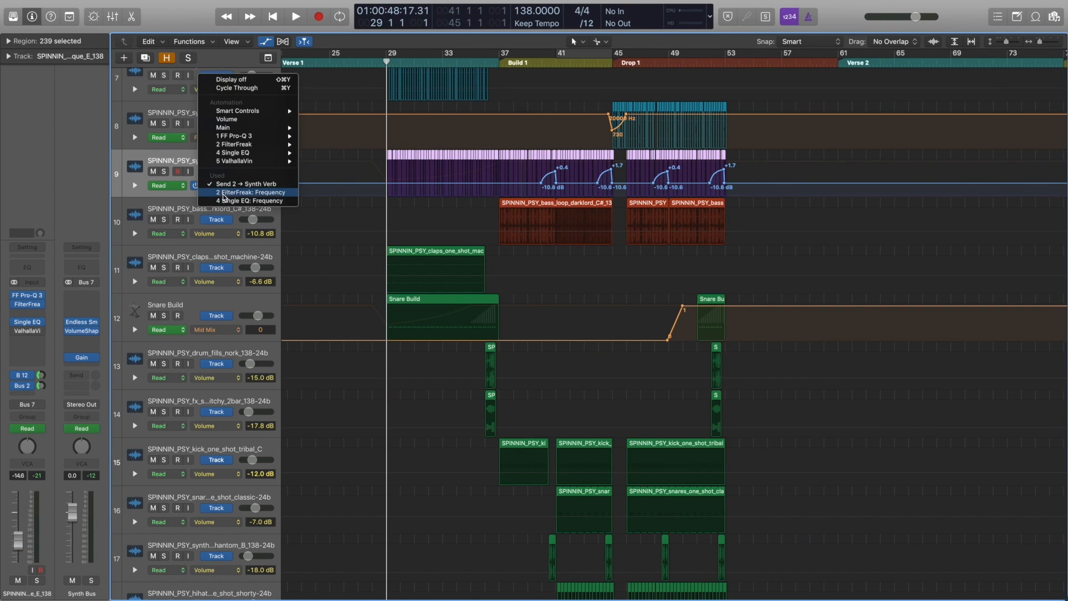
click(225, 201)
scroll(354, 178, up, 5)
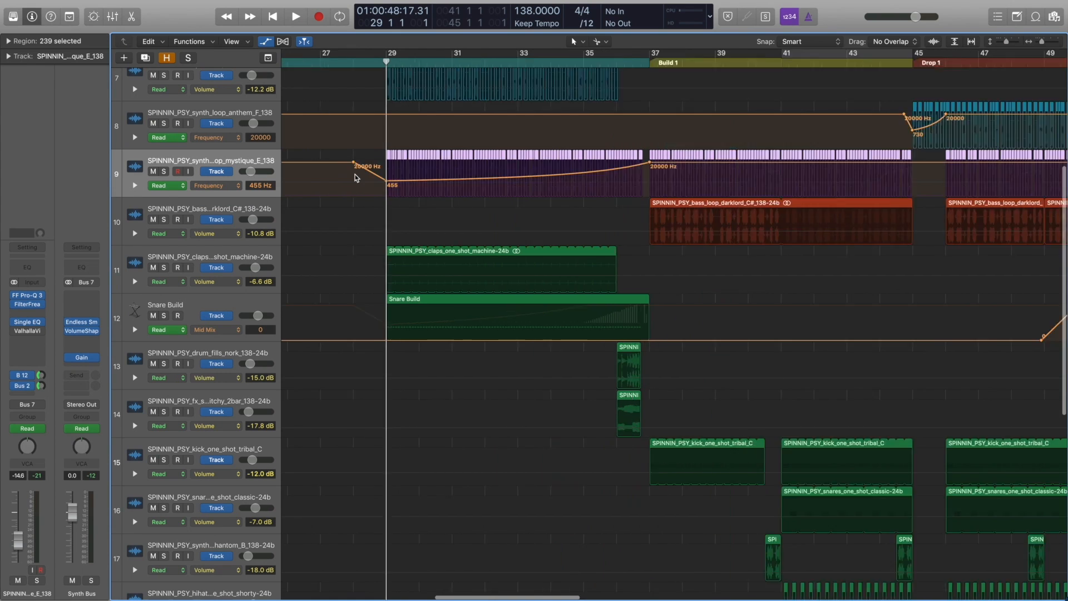
key(space)
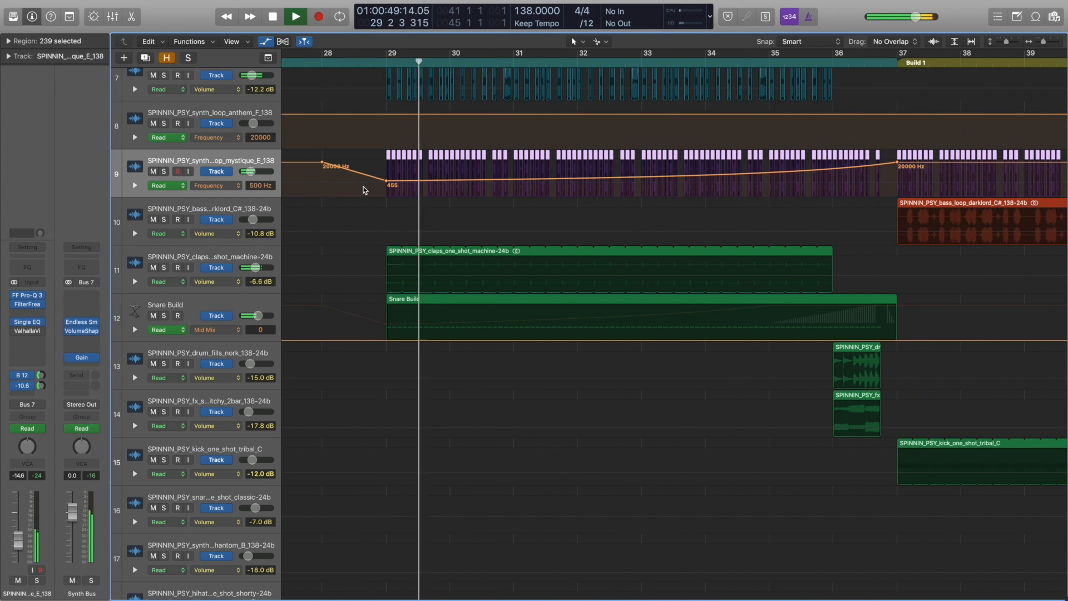
key(a)
scroll(367, 195, down, 2)
scroll(367, 195, right, 3)
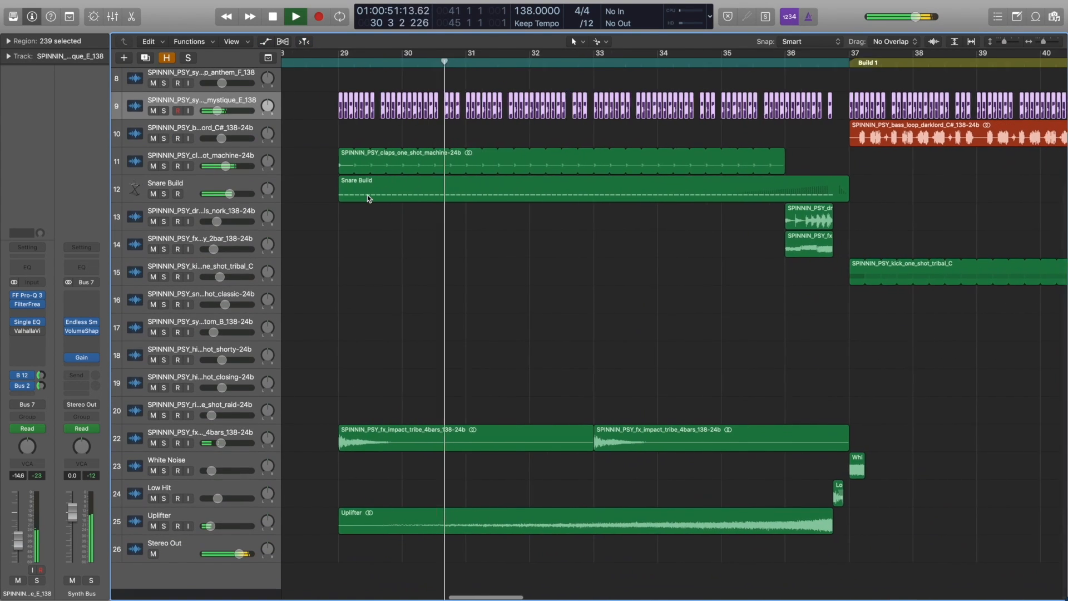
key(space)
Create a new software instrument track below Snare Build and show the file browser
click(195, 196)
click(328, 236)
key(alt+super+s)
key(f)
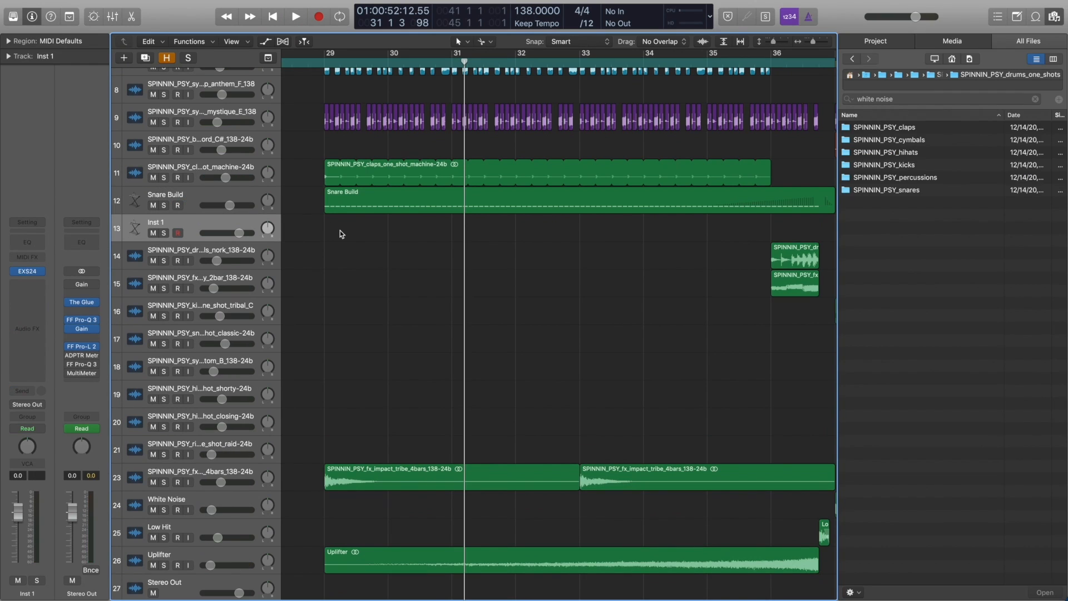
Open the new track's EXS24 instrument editor and load all the one-shot samples from the SPINNIN_PSY_snares folder into it
click(29, 272)
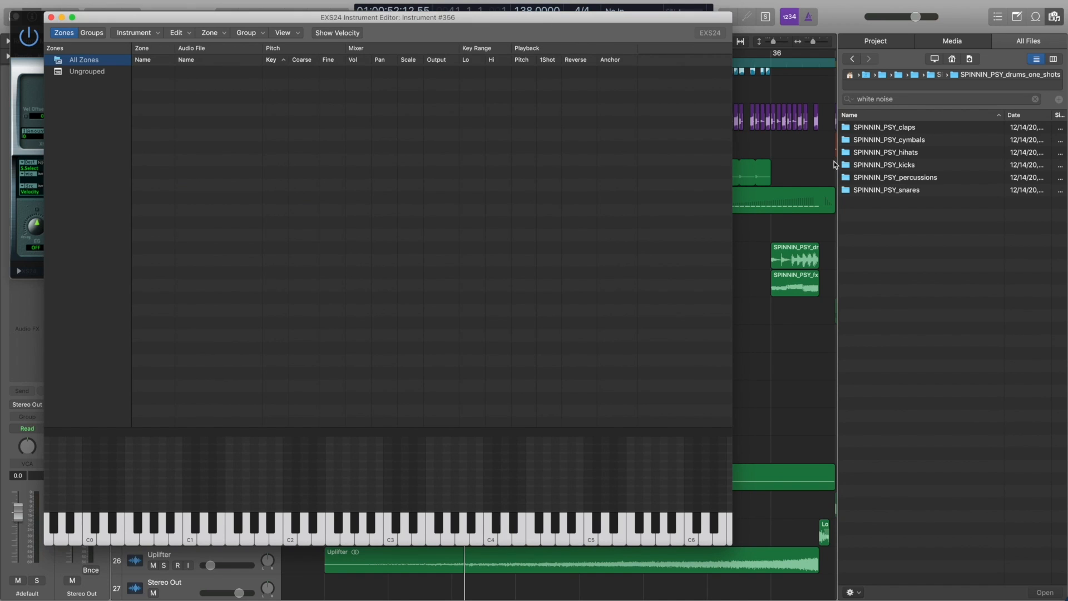
double_click(900, 190)
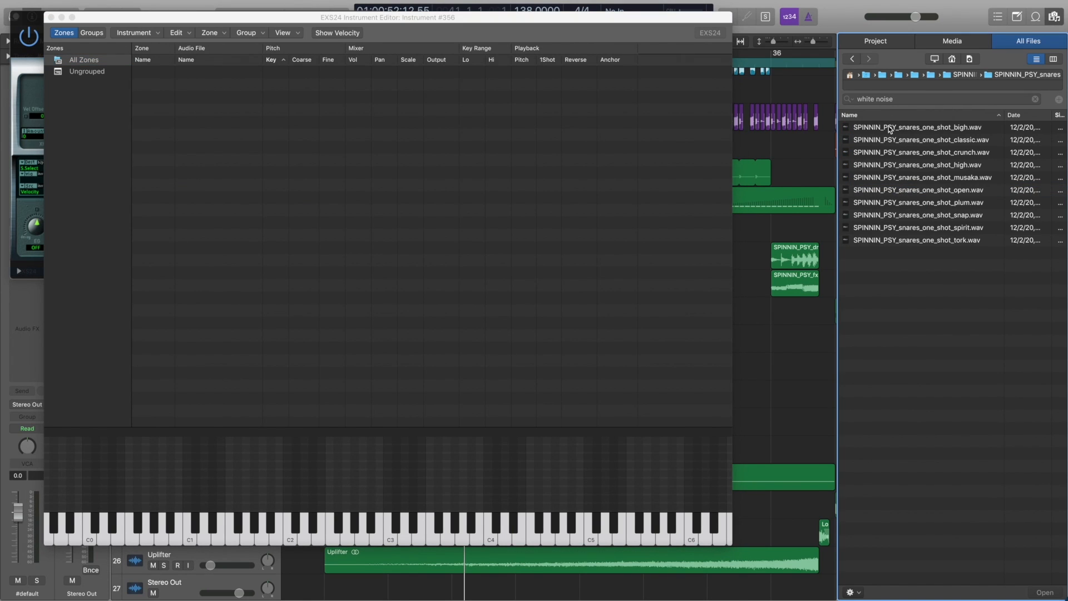
click(890, 128)
shift+click(893, 241)
drag(898, 184, 448, 198)
click(476, 128)
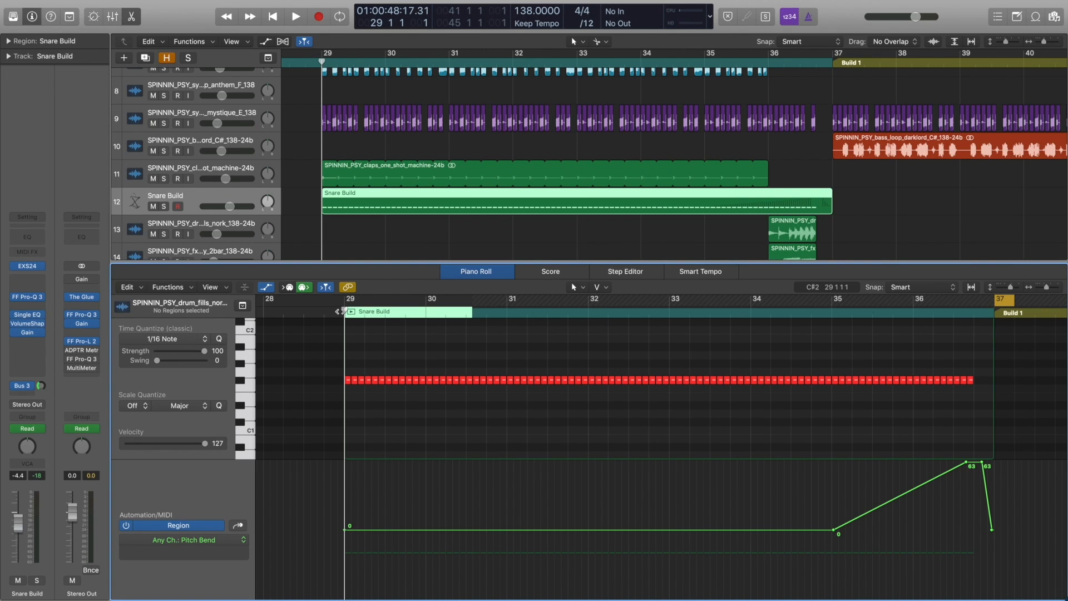
Examine the note spacing at the start of the Snare Build region by stepping the playhead along the notes from bar 29
key(super+Right)
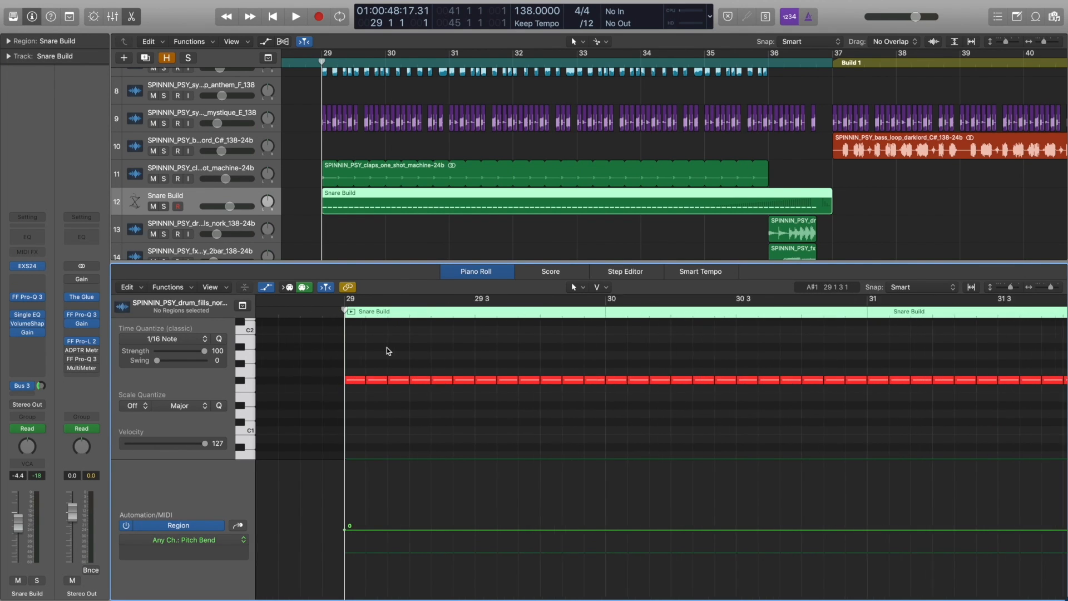
click(387, 318)
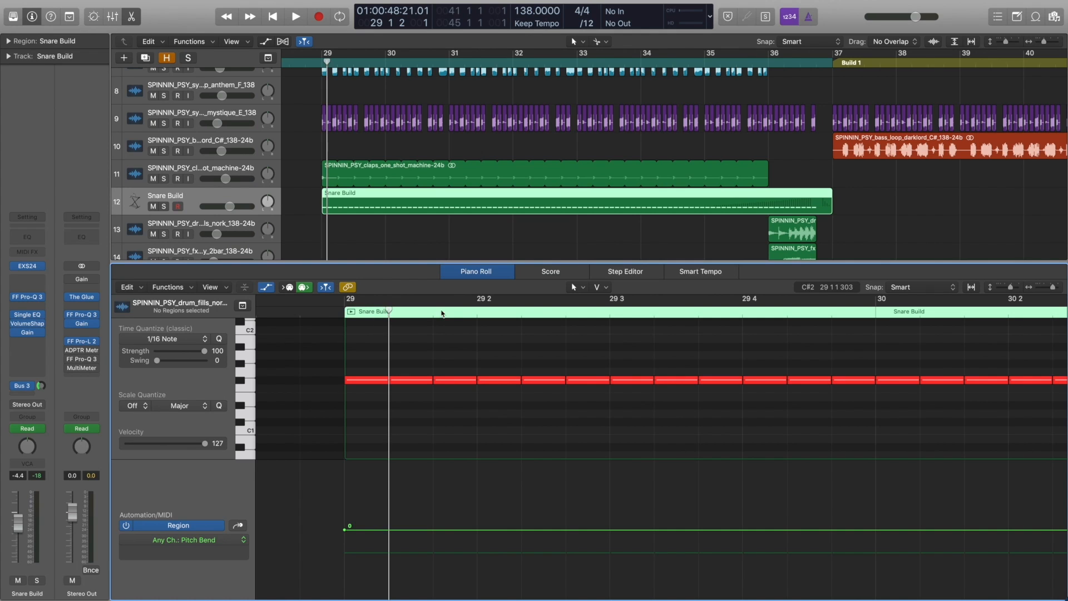
click(437, 314)
click(474, 313)
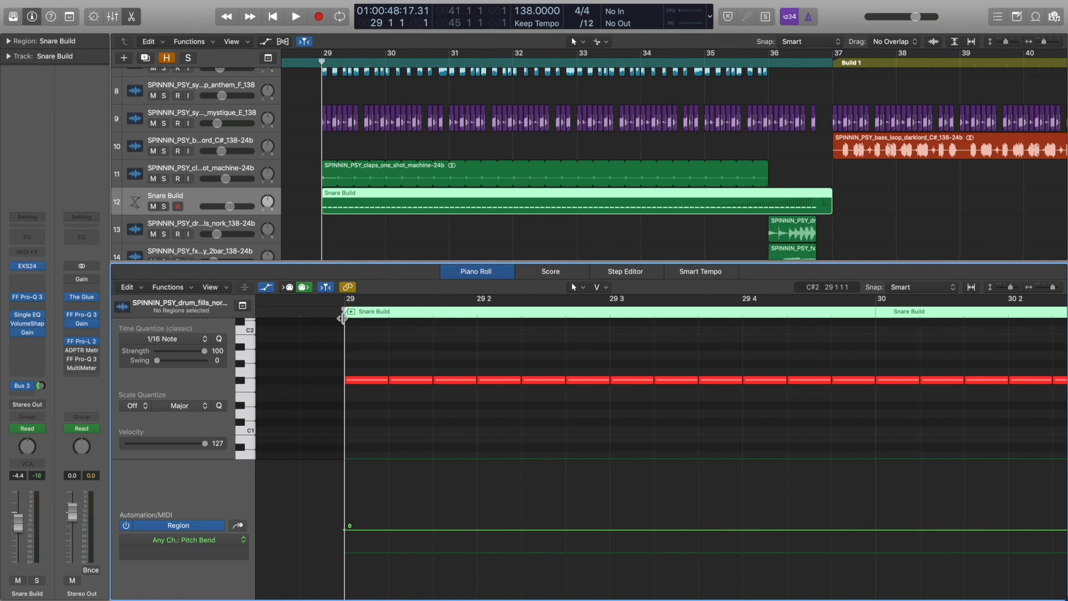
Solo the Snare Build track and play it from bar 29 with the whole region in view in the piano roll
key(space)
key(s)
key(super+Left)
key(super+Left)
key(super+Left)
key(space)
Show the track automation, display the Snare Build's Frequency automation, and play the soloed track through its filter rise
key(a)
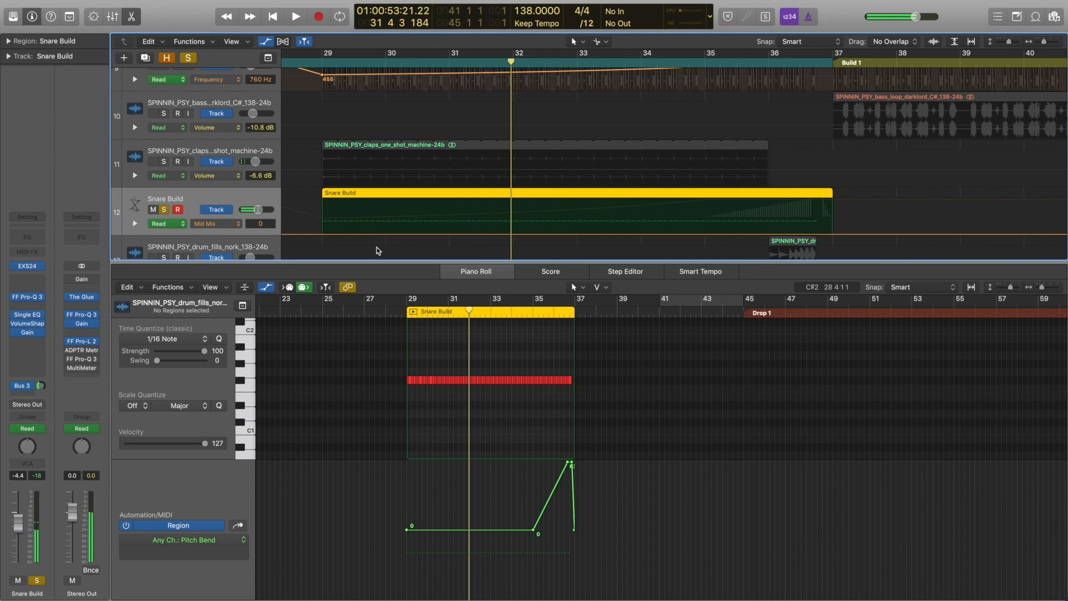
click(212, 223)
click(226, 211)
key(space)
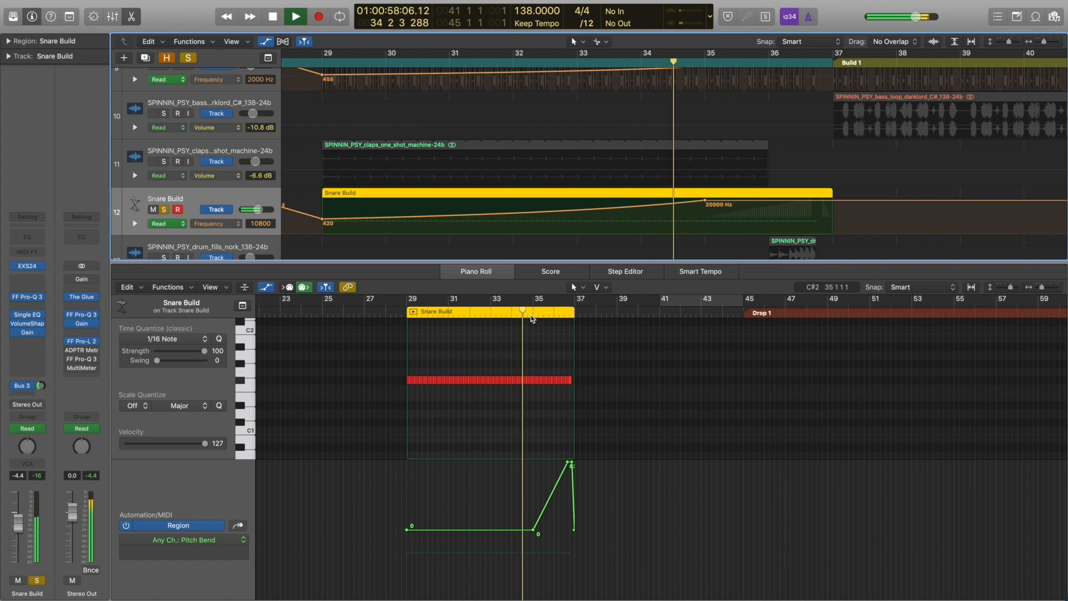
key(space)
Play the Snare Build from bar 35 through its Pitch Bend ramp in the piano roll
key(super+Right)
key(super+Right)
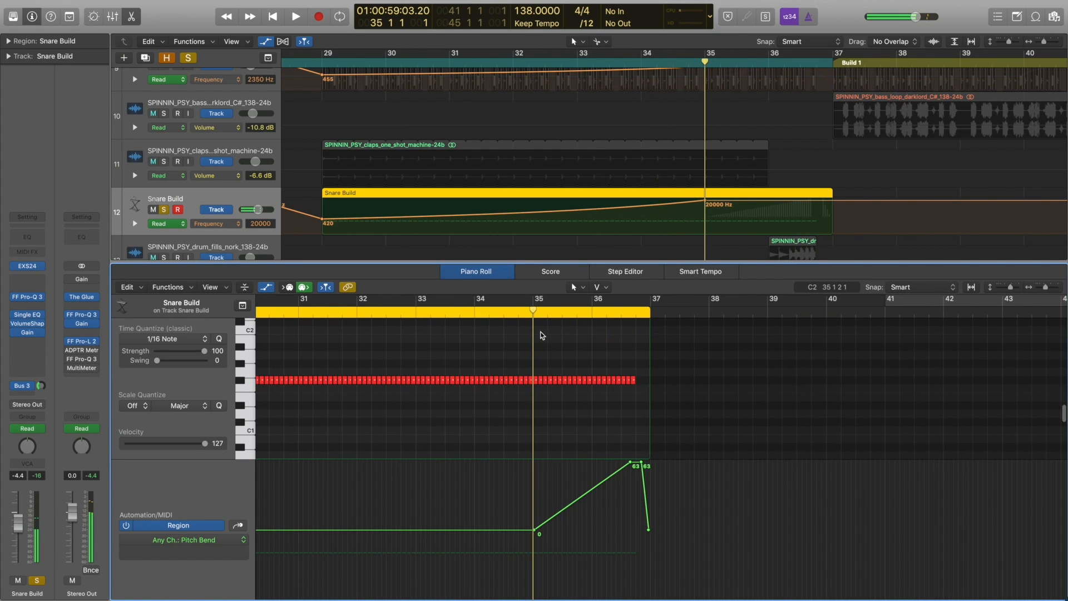
drag(637, 468, 638, 462)
key(space)
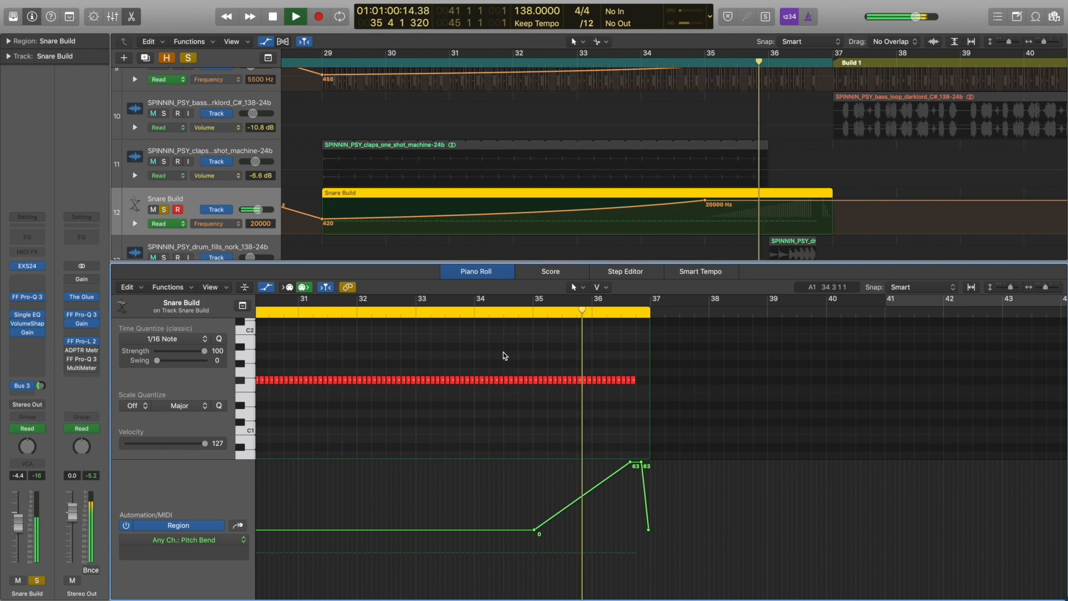
key(space)
Close the piano roll and play from bar 35 with the Snare Build, drum fills, 2-bar FX and White Noise tracks soloed
key(e)
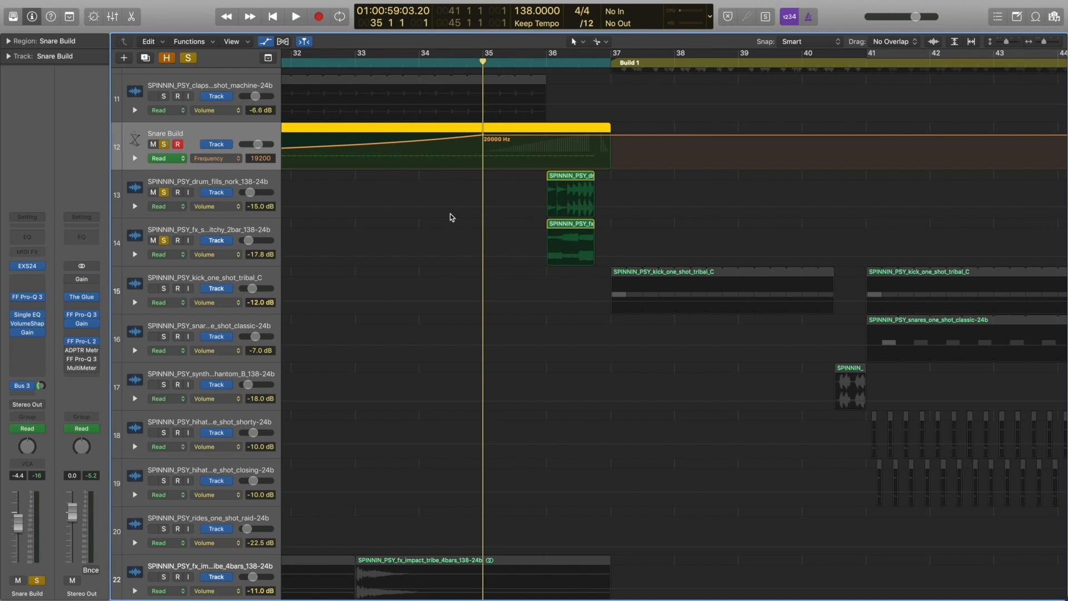
key(space)
scroll(450, 225, down, 2)
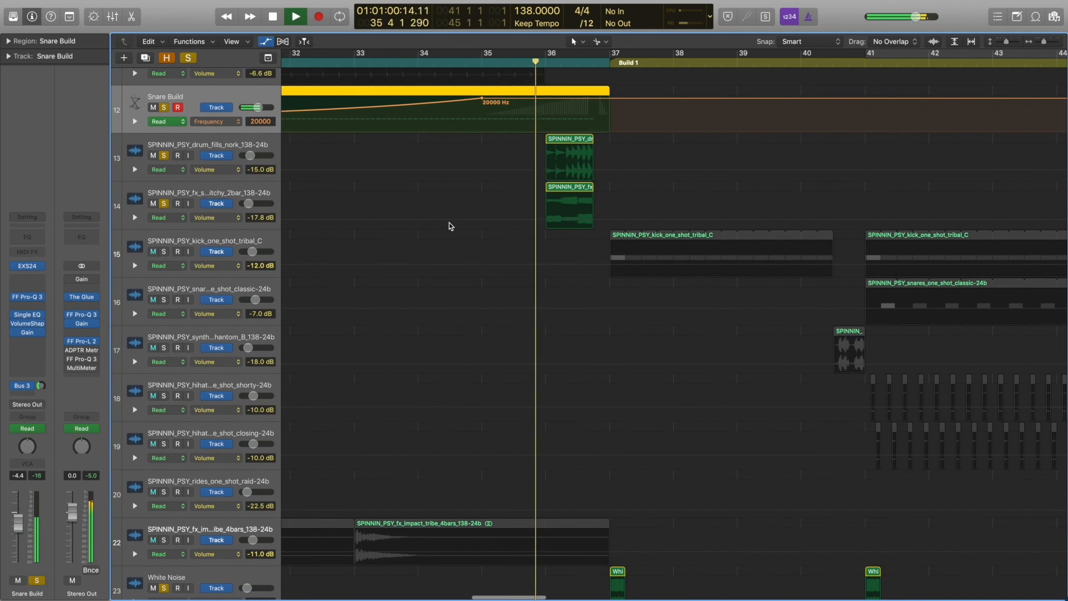